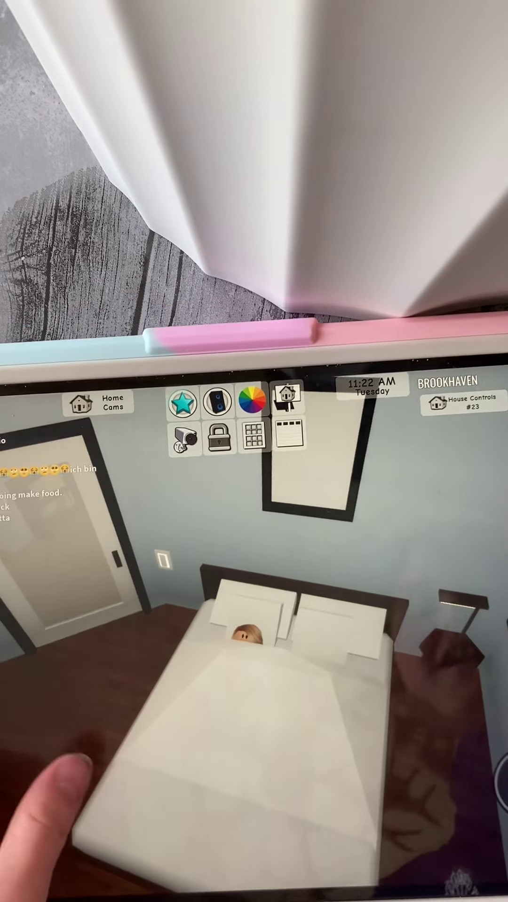
Get the child up from bed, pick a new shirt, and walk toward the bedroom door
mouse_move(71, 776)
left_mouse_down()
mouse_move(46, 765)
mouse_move(60, 775)
left_mouse_up()
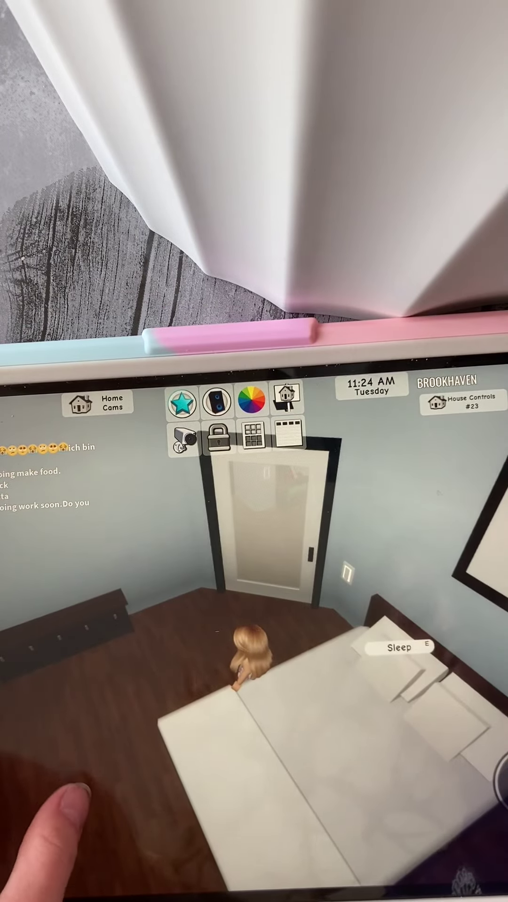
left_click(78, 793)
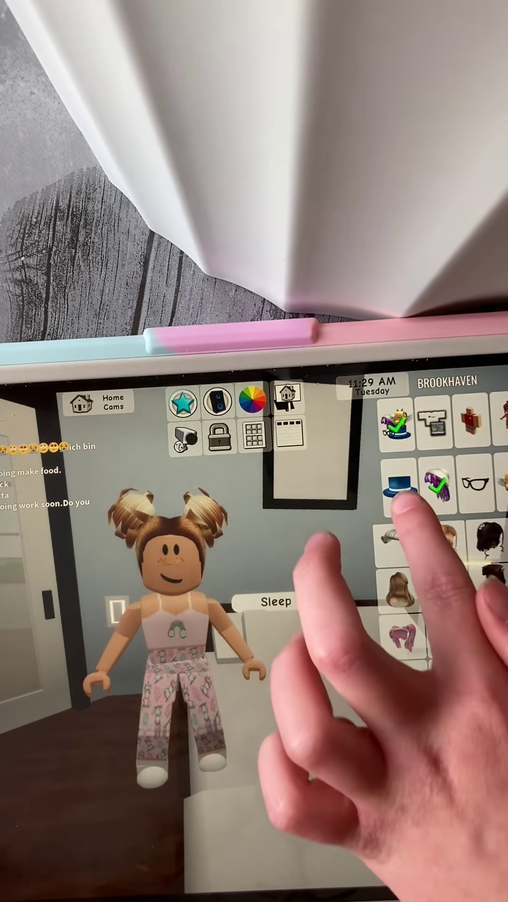
left_click(433, 423)
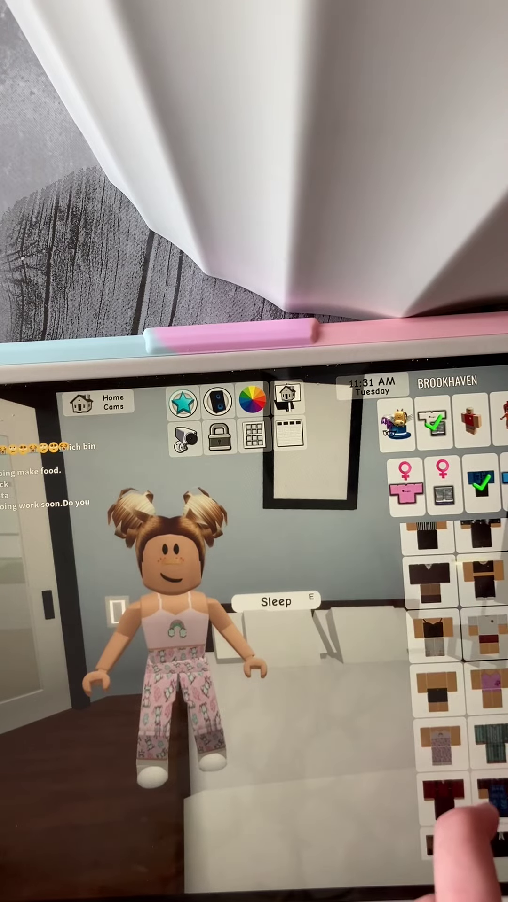
scroll(451, 634, "down", 5)
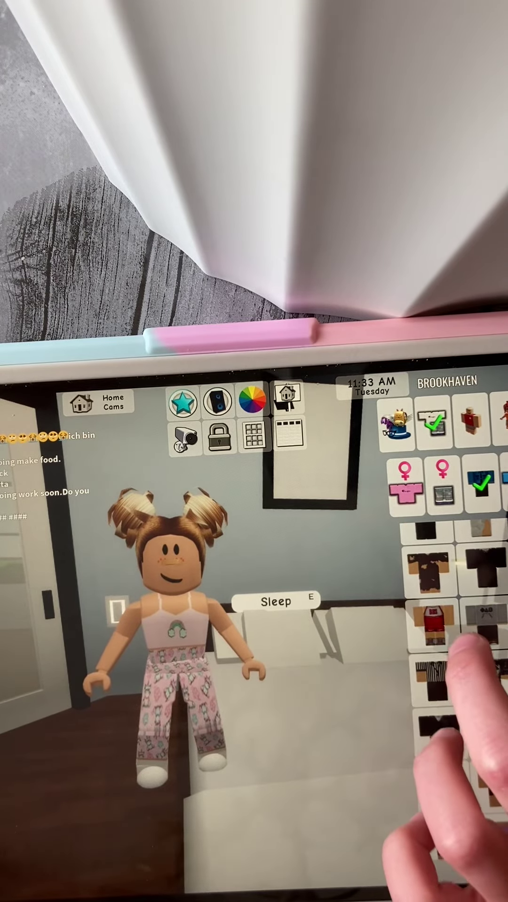
left_click(462, 451)
mouse_move(120, 768)
left_mouse_down()
mouse_move(218, 715)
mouse_move(112, 698)
mouse_move(20, 745)
left_mouse_up()
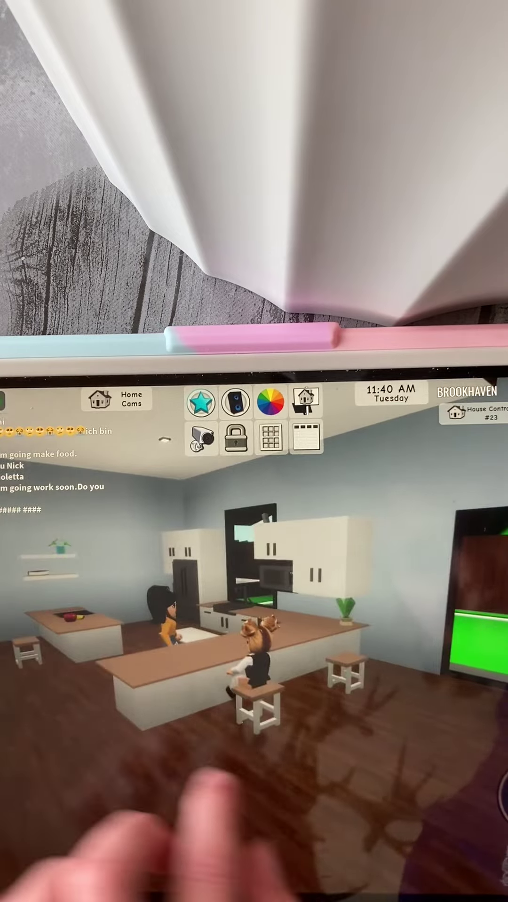
Walk to the kitchen and place two pancake plates from the backpack on the counter
mouse_move(252, 838)
left_mouse_down()
mouse_move(261, 806)
mouse_move(342, 783)
mouse_move(493, 890)
left_mouse_up()
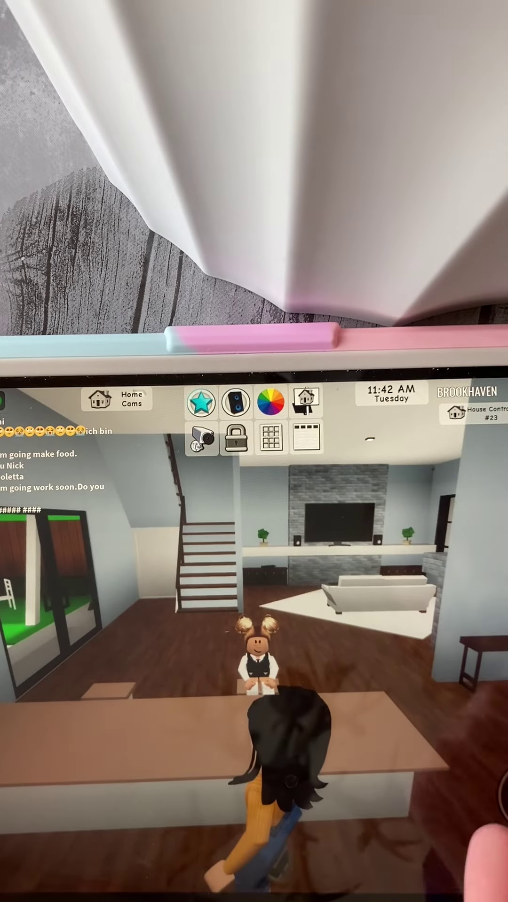
left_click(493, 839)
scroll(440, 635, "down", 5)
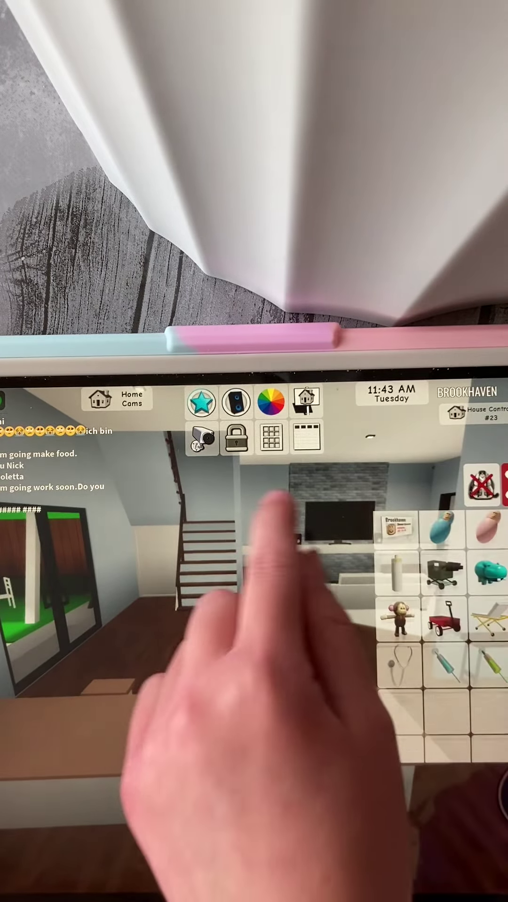
scroll(440, 635, "down", 5)
scroll(441, 635, "down", 5)
scroll(441, 634, "down", 5)
scroll(441, 634, "down", 5)
scroll(441, 634, "down", 5)
scroll(441, 634, "down", 5)
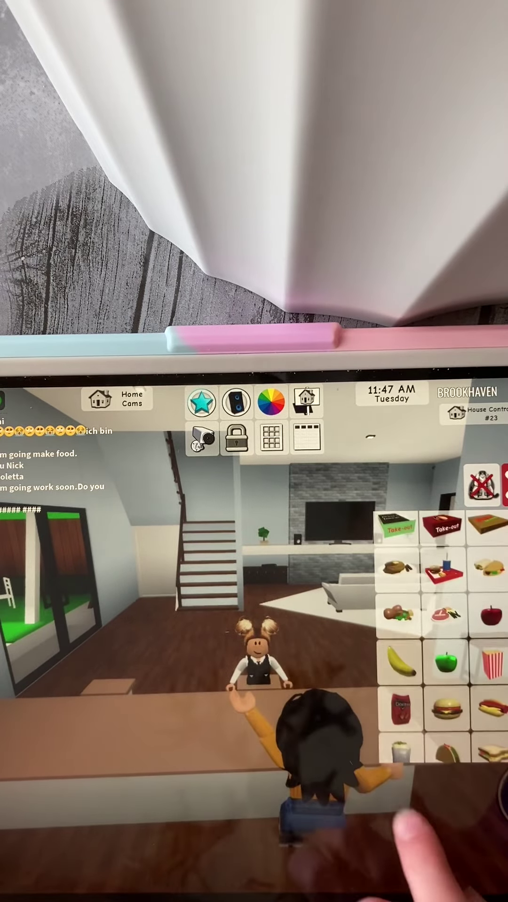
left_click(448, 572)
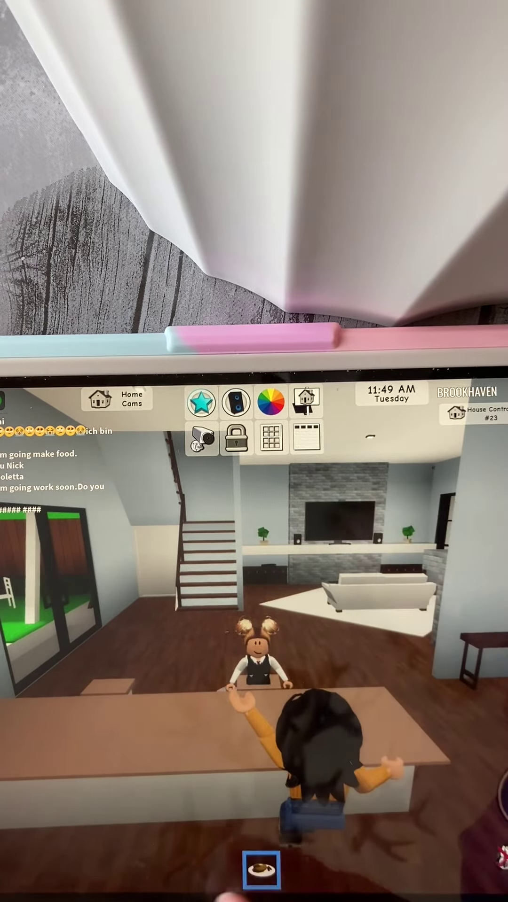
left_click(81, 744)
left_click(208, 743)
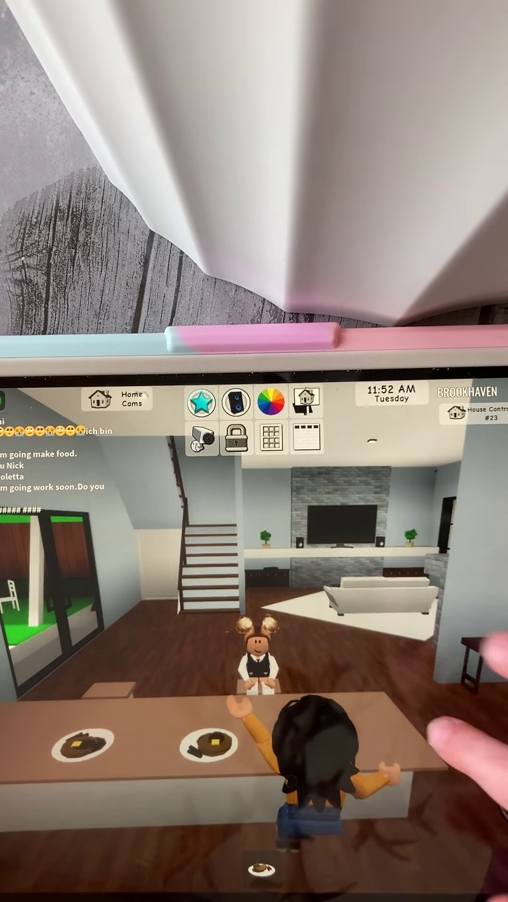
Take a pancake plate from the counter and sit on the counter stool
mouse_move(423, 733)
left_mouse_down()
mouse_move(383, 755)
mouse_move(402, 785)
mouse_move(261, 867)
mouse_move(383, 836)
mouse_move(433, 846)
left_mouse_up()
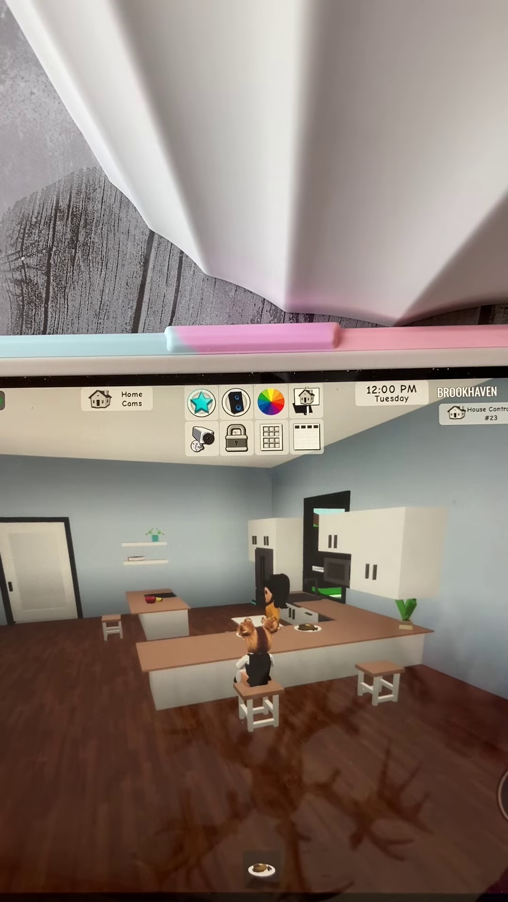
mouse_move(384, 882)
left_mouse_down()
mouse_move(493, 836)
mouse_move(503, 846)
mouse_move(493, 856)
mouse_move(232, 599)
left_mouse_up()
left_click(232, 586)
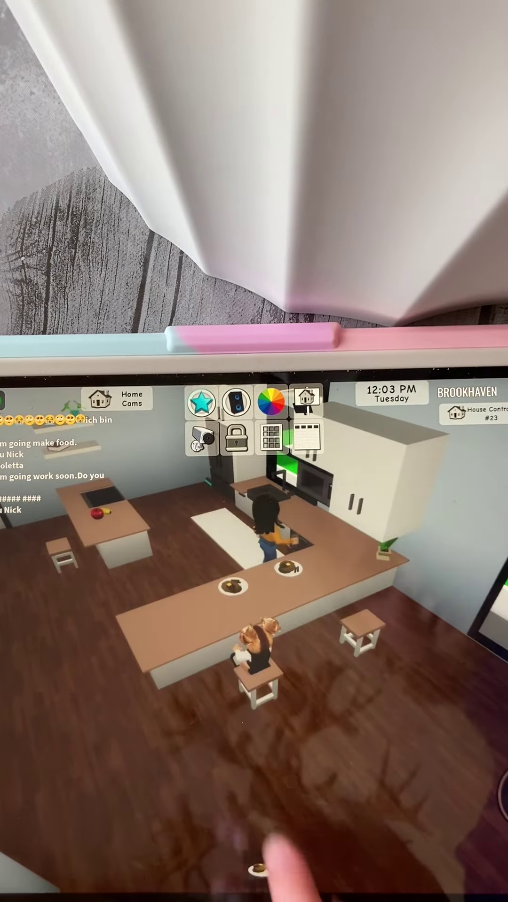
left_click(258, 674)
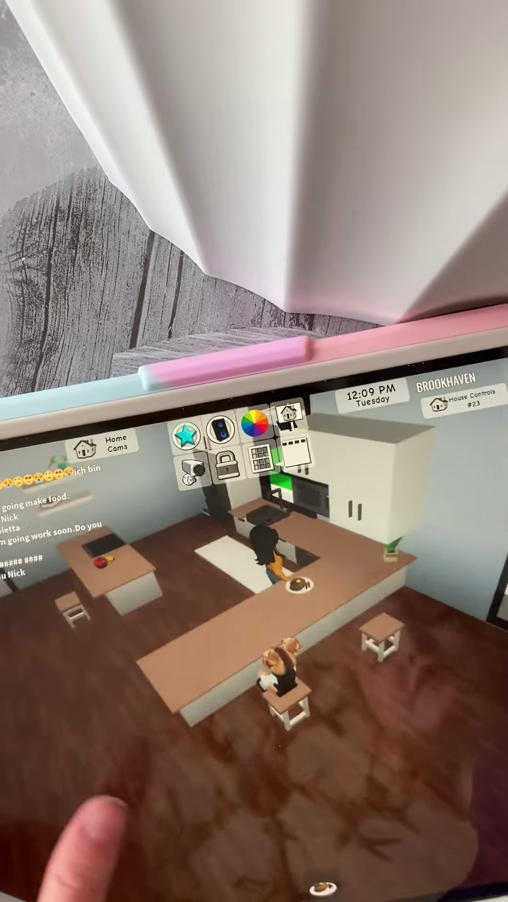
Leave the stool, exit the front door, lock house #23, and run toward the street
left_click_drag(141, 864, 94, 762)
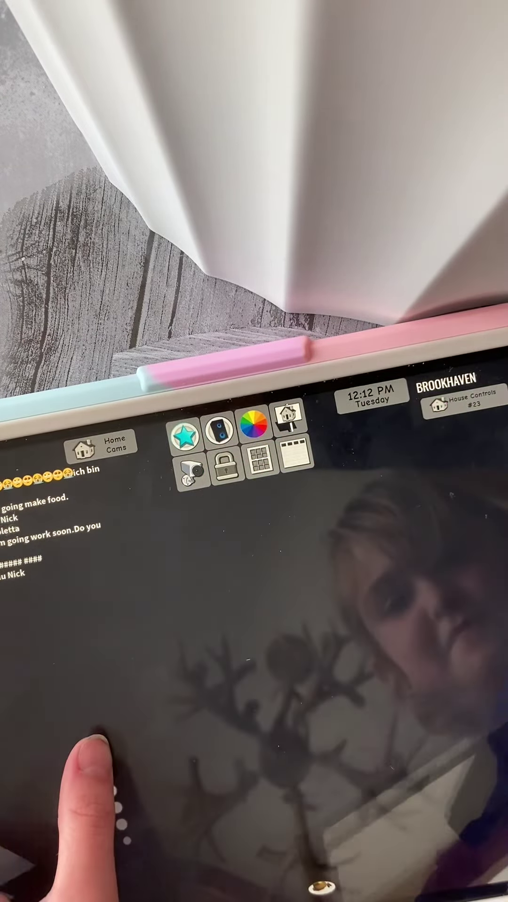
left_click_drag(95, 761, 90, 758)
mouse_move(433, 758)
left_mouse_down()
mouse_move(479, 734)
mouse_move(487, 847)
left_mouse_up()
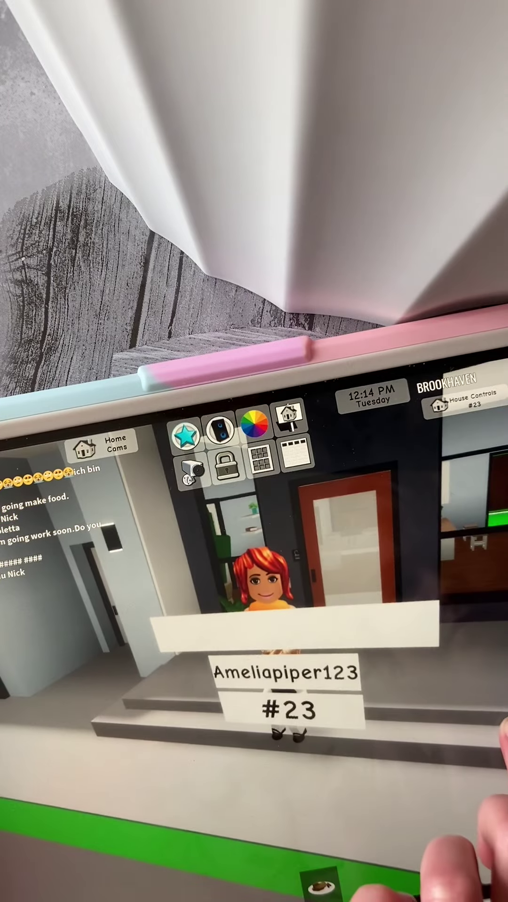
mouse_move(131, 811)
left_mouse_down()
mouse_move(130, 803)
mouse_move(113, 840)
mouse_move(127, 890)
left_mouse_up()
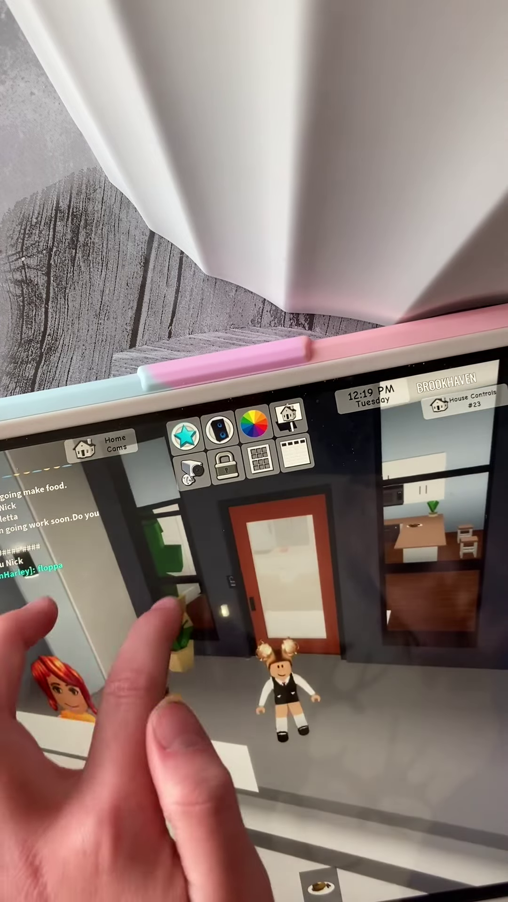
left_click(226, 465)
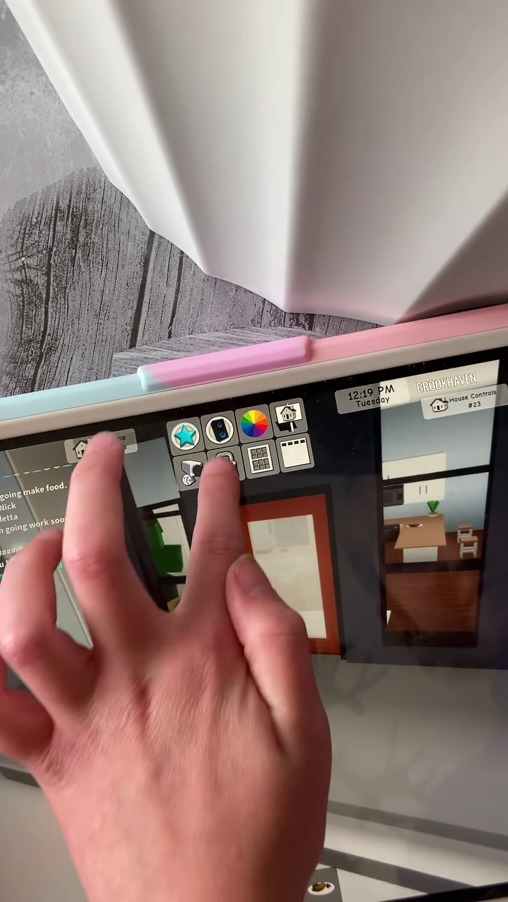
left_click_drag(78, 846, 81, 888)
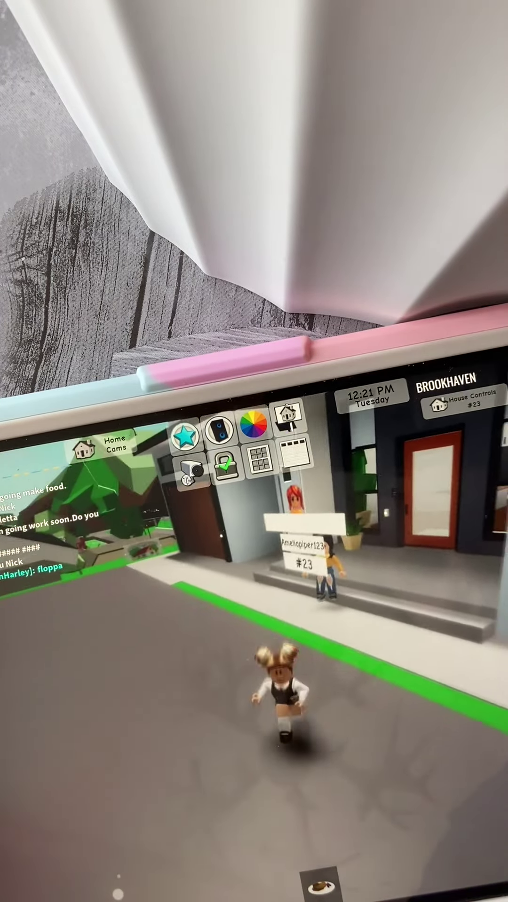
Run from house #23 past the green lawn and up the street toward the clinic
mouse_move(124, 882)
left_mouse_down()
mouse_move(134, 894)
mouse_move(103, 867)
mouse_move(142, 874)
mouse_move(162, 895)
mouse_move(161, 890)
left_mouse_up()
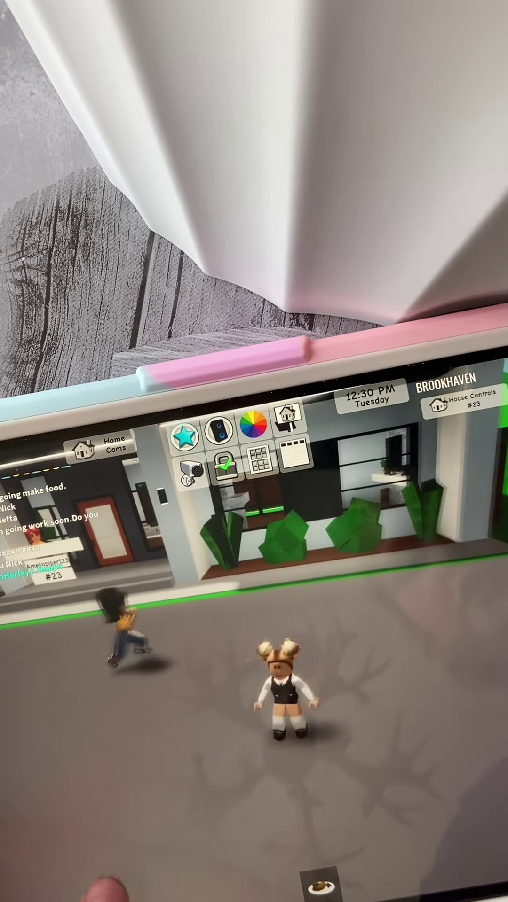
mouse_move(141, 847)
left_mouse_down()
mouse_move(222, 828)
mouse_move(130, 751)
mouse_move(67, 765)
left_mouse_up()
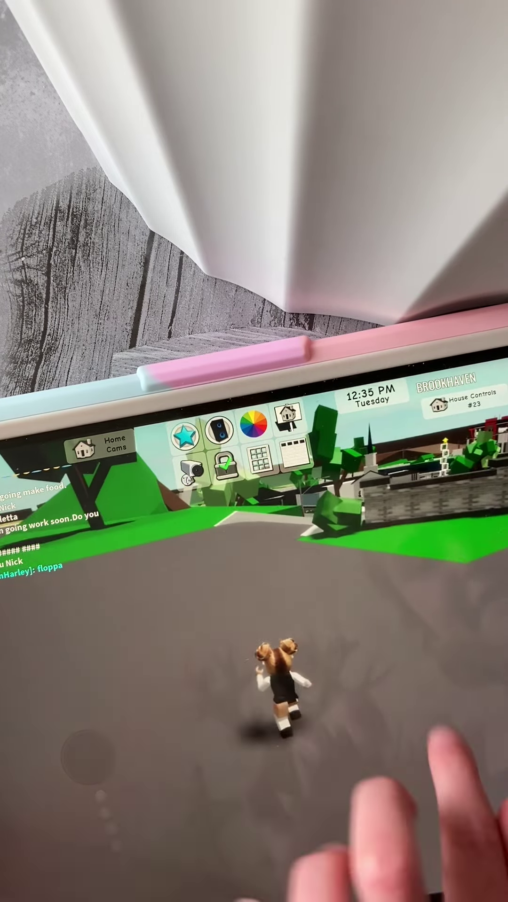
mouse_move(433, 766)
left_mouse_down()
mouse_move(332, 796)
mouse_move(484, 765)
mouse_move(431, 829)
mouse_move(476, 821)
left_mouse_up()
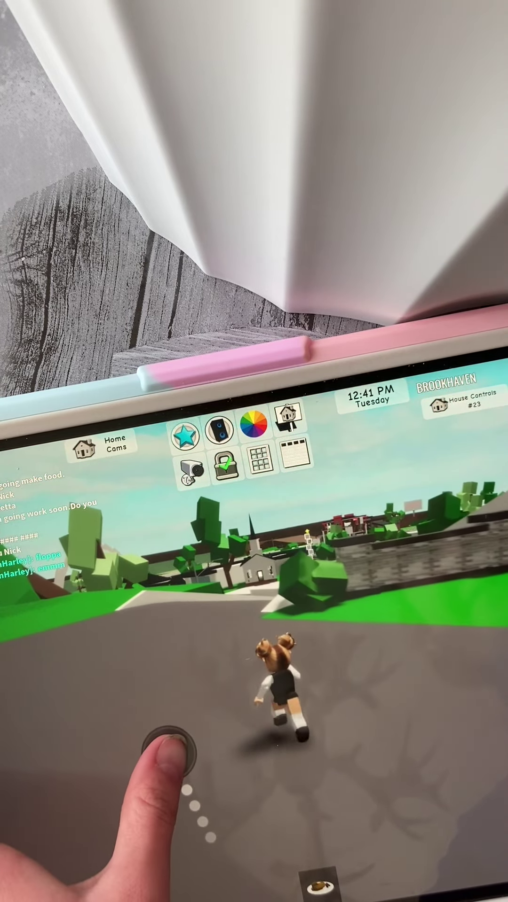
mouse_move(169, 748)
left_mouse_down()
mouse_move(244, 719)
mouse_move(181, 715)
left_mouse_up()
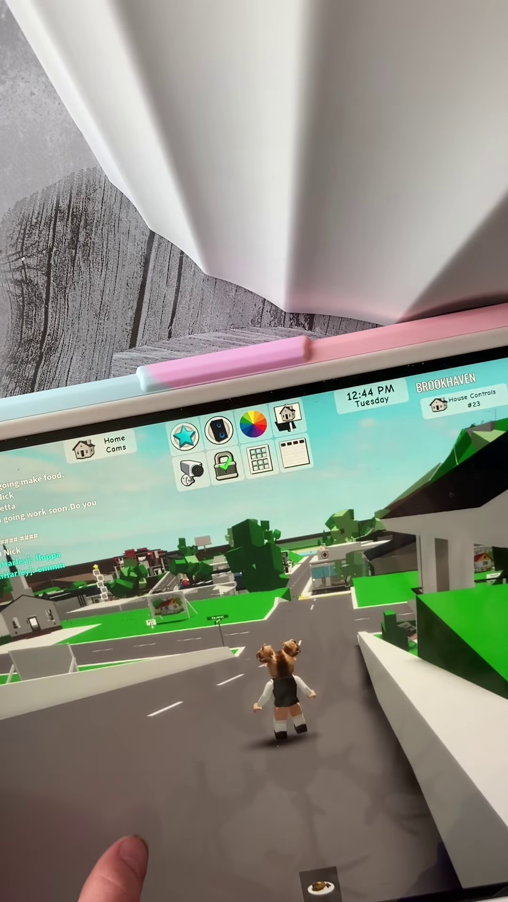
mouse_move(141, 801)
left_mouse_down()
mouse_move(145, 766)
mouse_move(126, 754)
mouse_move(117, 741)
mouse_move(145, 744)
mouse_move(141, 733)
left_mouse_up()
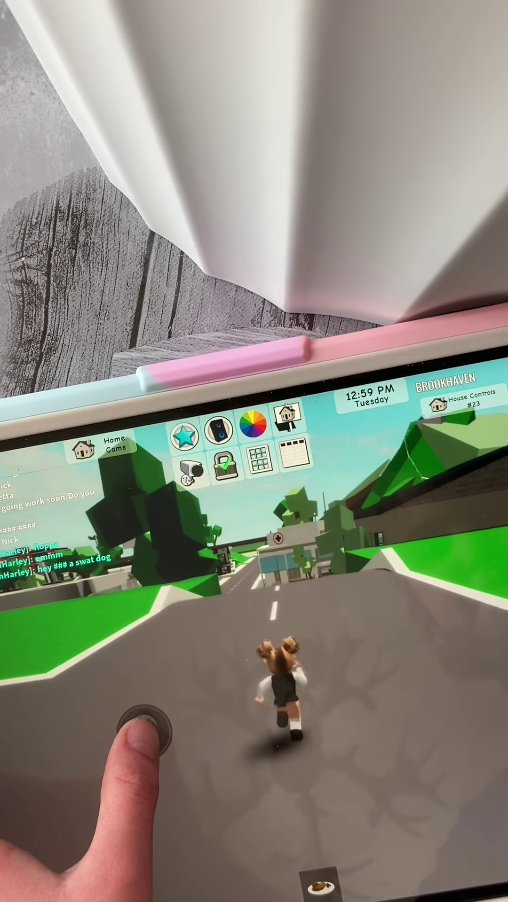
Run to St. Luke's Hospital corner, closing the other player's menu whenever it opens
left_click(151, 734)
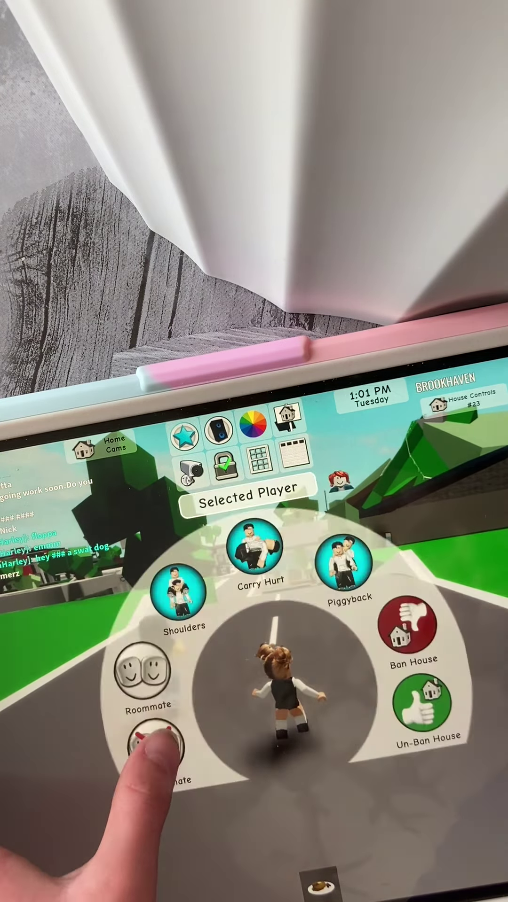
left_click(155, 734)
left_click_drag(162, 762, 190, 738)
mouse_move(162, 765)
left_mouse_down()
mouse_move(141, 723)
mouse_move(141, 761)
left_mouse_up()
left_click(149, 744)
left_click(71, 832)
mouse_move(92, 773)
left_mouse_down()
mouse_move(109, 765)
mouse_move(106, 747)
left_mouse_up()
left_click(95, 779)
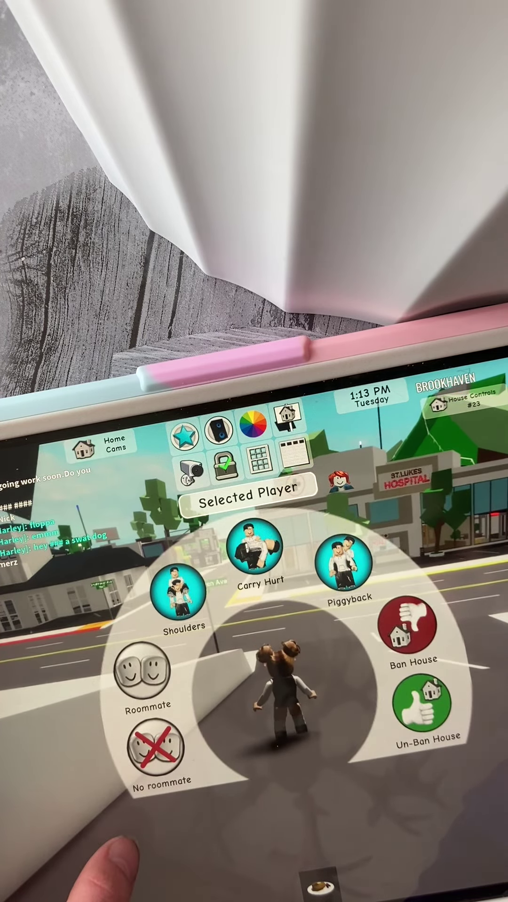
left_click(112, 853)
mouse_move(124, 787)
left_mouse_down()
mouse_move(131, 775)
mouse_move(111, 745)
left_mouse_up()
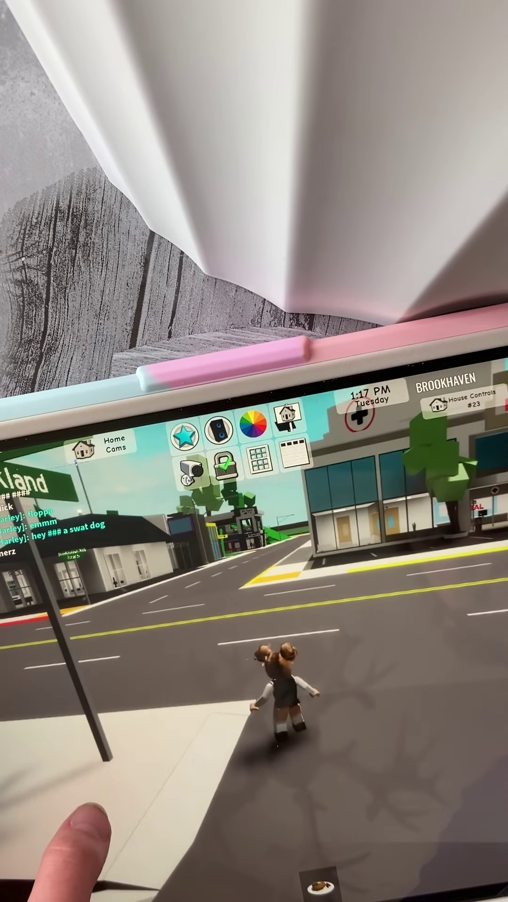
Cross the street and run along the sidewalk into Brookhaven School's entrance
left_click(383, 716)
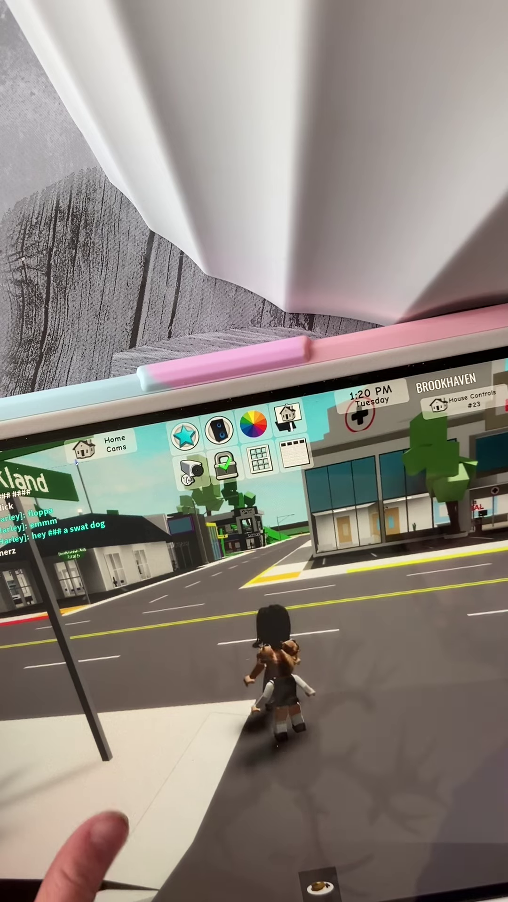
mouse_move(120, 755)
left_mouse_down()
mouse_move(134, 741)
mouse_move(117, 727)
left_mouse_up()
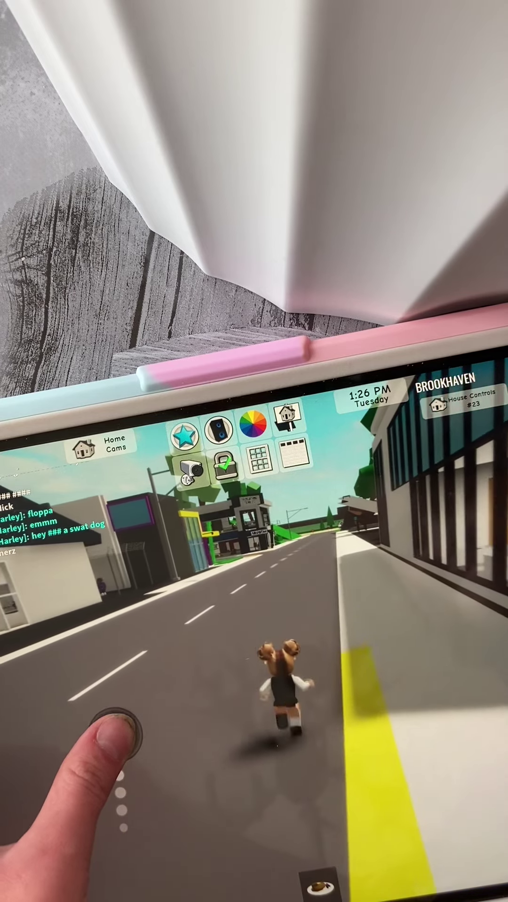
left_click_drag(116, 730, 130, 709)
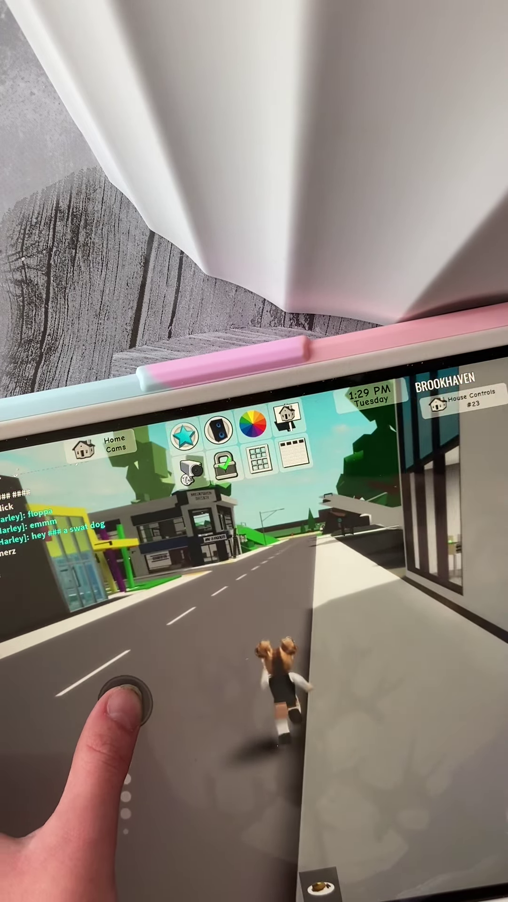
left_click_drag(145, 804, 169, 833)
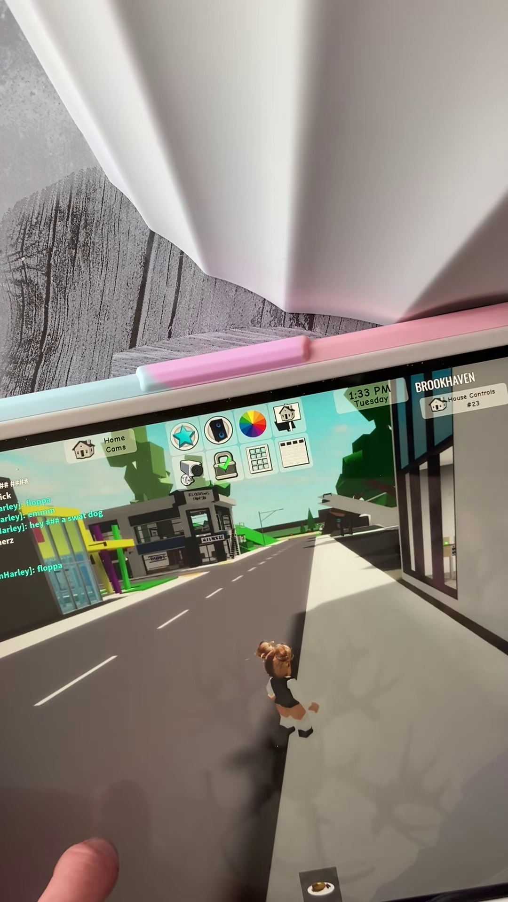
left_click_drag(113, 765, 120, 681)
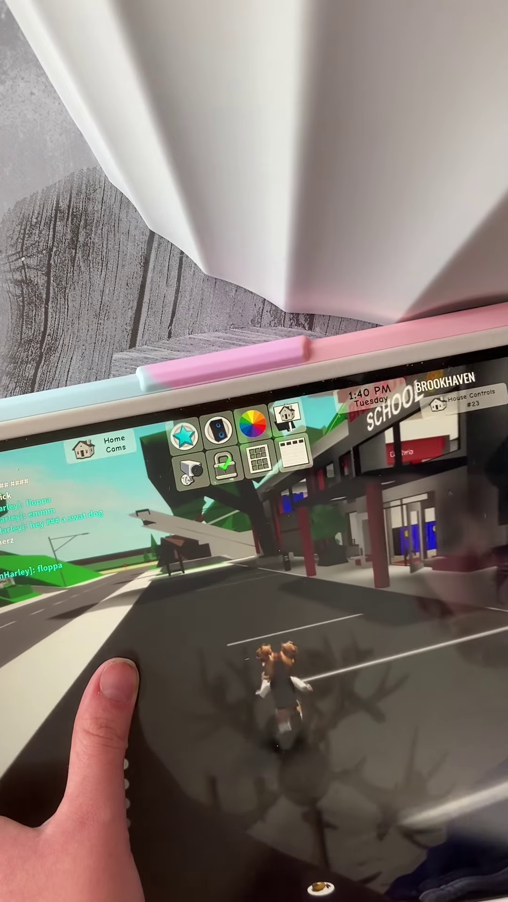
mouse_move(118, 670)
left_mouse_down()
mouse_move(130, 667)
mouse_move(91, 677)
mouse_move(151, 675)
left_mouse_up()
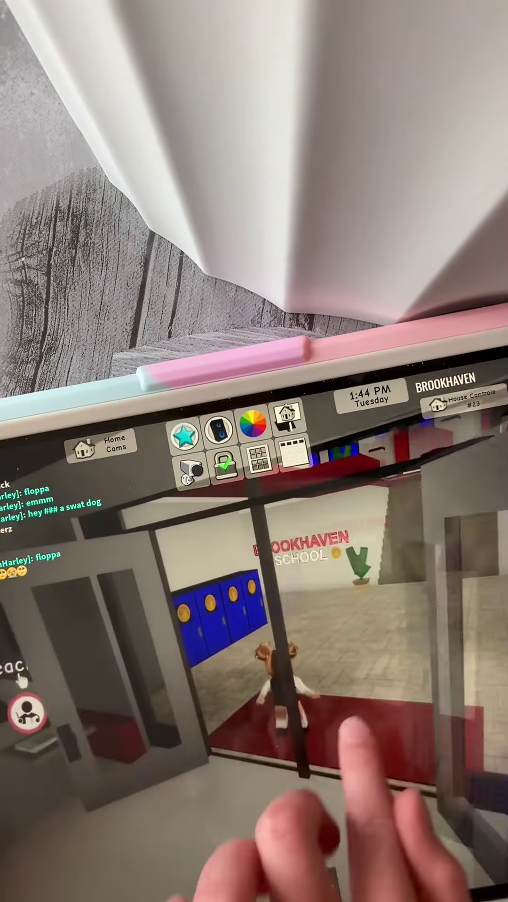
Exit the school and run across Brookhaven Ave alongside the dark-haired player
mouse_move(353, 755)
left_mouse_down()
mouse_move(298, 745)
mouse_move(289, 733)
left_mouse_up()
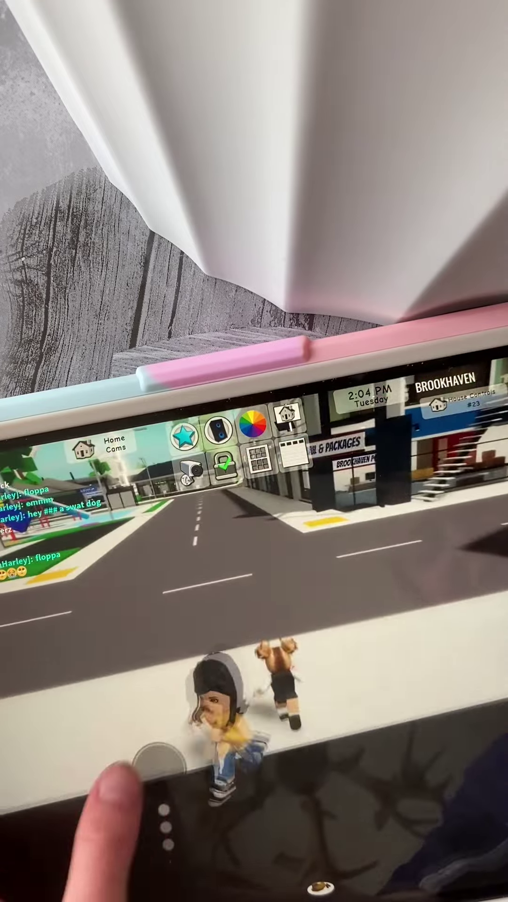
left_click(279, 680)
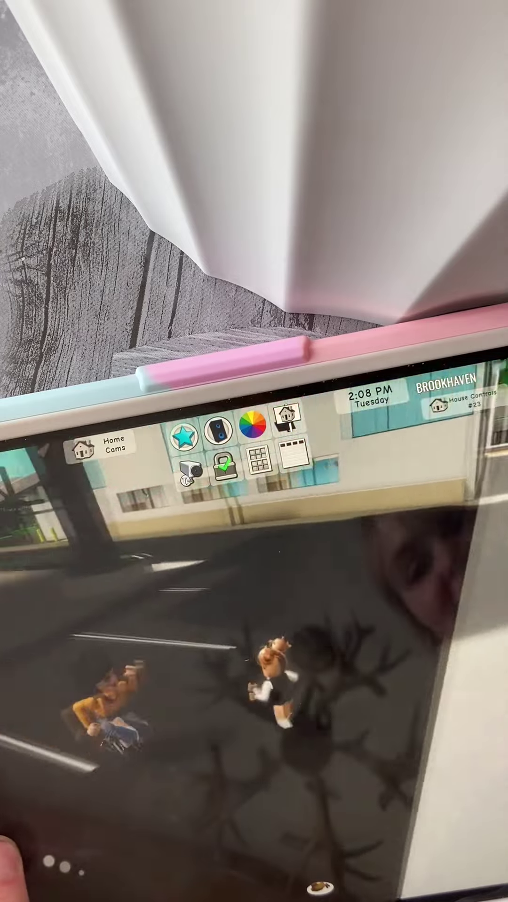
mouse_move(21, 804)
left_mouse_down()
mouse_move(134, 737)
mouse_move(46, 729)
mouse_move(67, 713)
mouse_move(81, 726)
mouse_move(28, 687)
left_mouse_up()
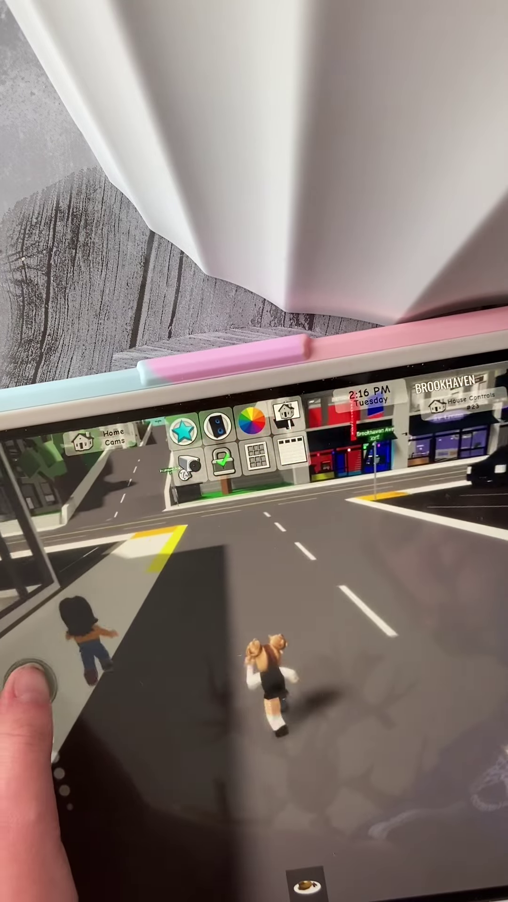
left_click_drag(21, 688, 25, 680)
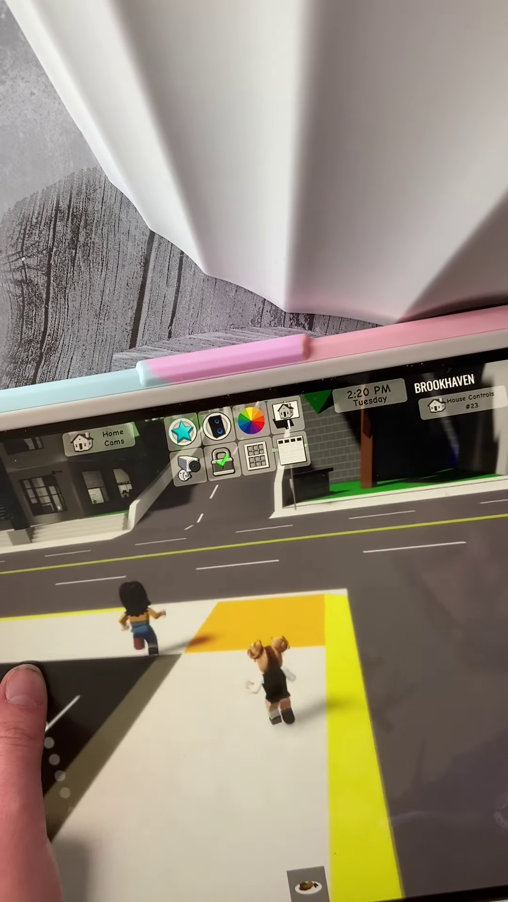
left_click_drag(28, 681, 43, 660)
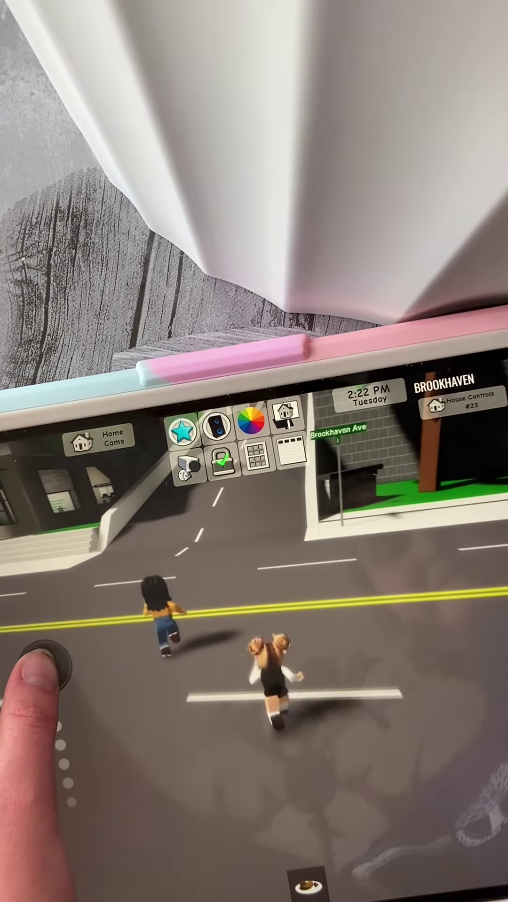
left_click_drag(42, 659, 44, 656)
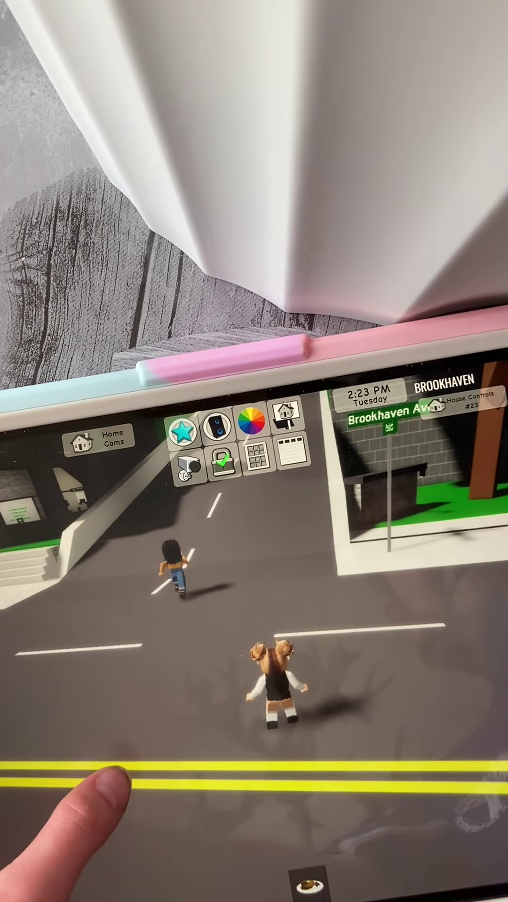
left_click_drag(97, 714, 102, 666)
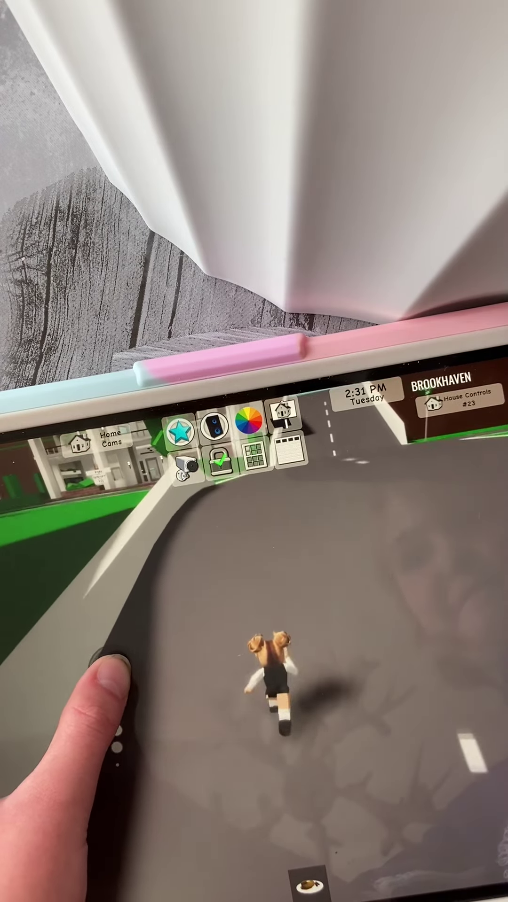
Run down the road beside the dark-haired avatar to house #23's front door
left_click_drag(111, 670, 98, 667)
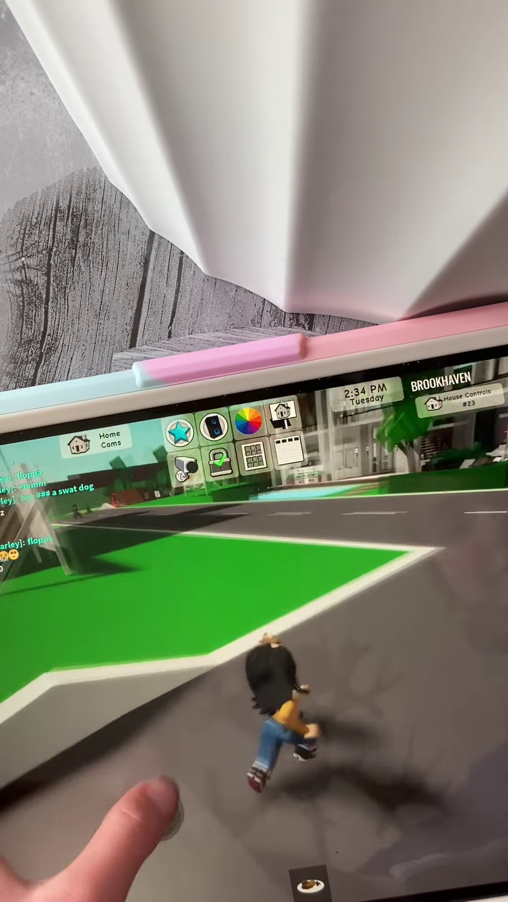
mouse_move(85, 666)
left_mouse_down()
mouse_move(144, 748)
mouse_move(113, 660)
mouse_move(116, 624)
mouse_move(111, 615)
left_mouse_up()
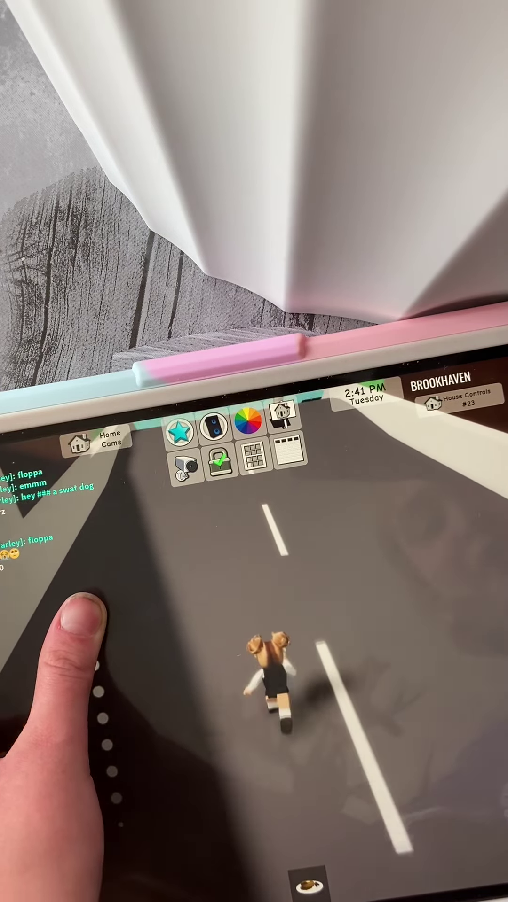
mouse_move(112, 615)
left_mouse_down()
mouse_move(123, 705)
mouse_move(21, 634)
mouse_move(63, 585)
left_mouse_up()
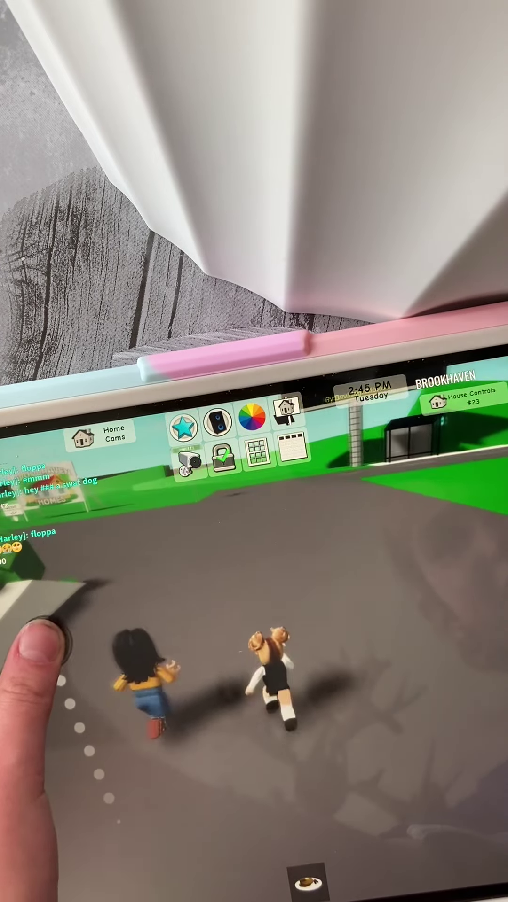
mouse_move(43, 652)
left_mouse_down()
mouse_move(82, 641)
mouse_move(53, 645)
mouse_move(71, 635)
mouse_move(81, 614)
mouse_move(117, 624)
left_mouse_up()
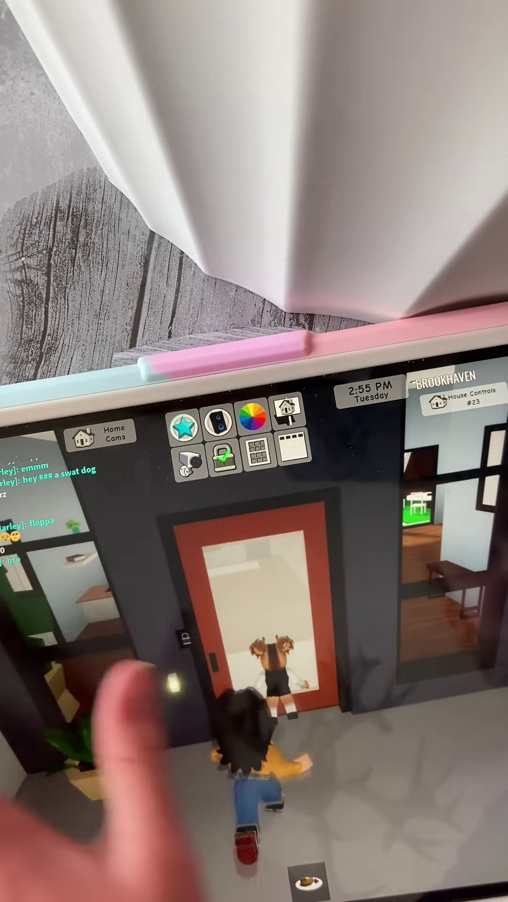
Unlock house #23, walk inside, and turn on the lights
left_click(225, 459)
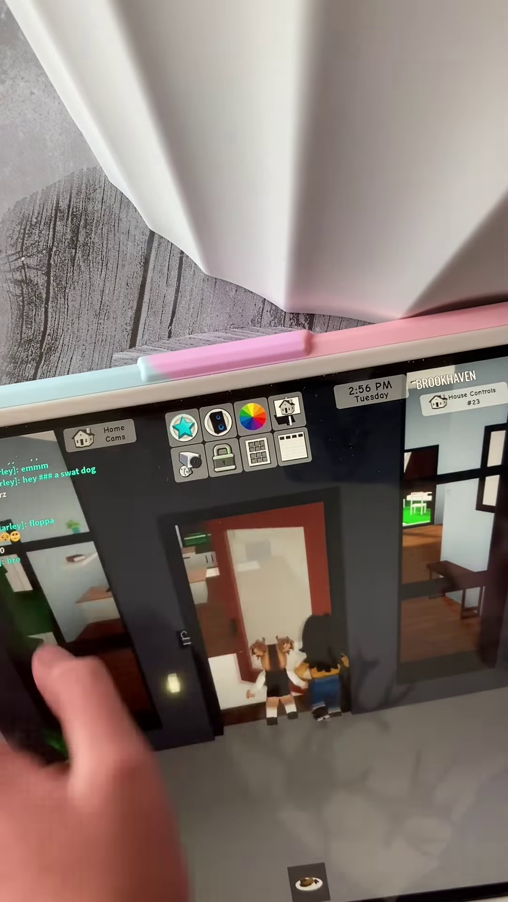
mouse_move(61, 684)
left_mouse_down()
mouse_move(81, 715)
mouse_move(78, 680)
left_mouse_up()
left_click(258, 451)
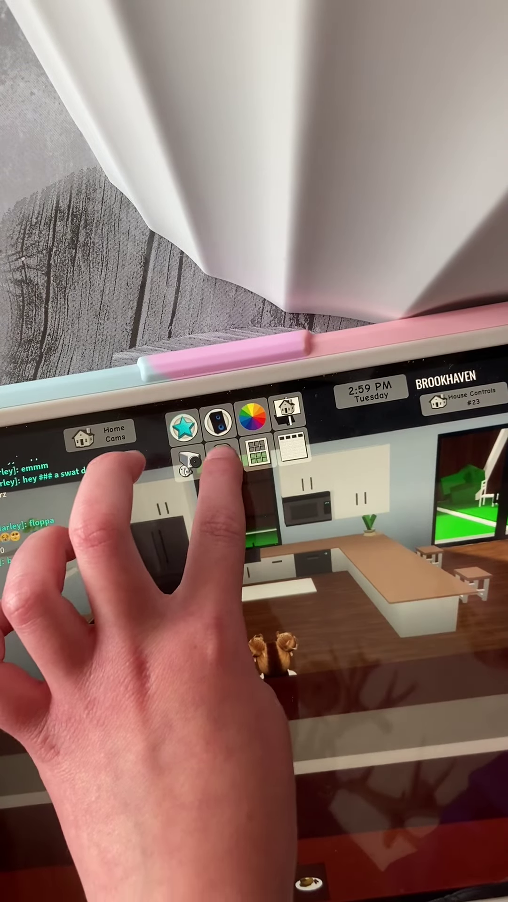
left_click_drag(289, 599, 233, 606)
left_click_drag(134, 818, 183, 863)
Spawn a burger meal tray from the food list and carry it to a counter stool
left_click(437, 607)
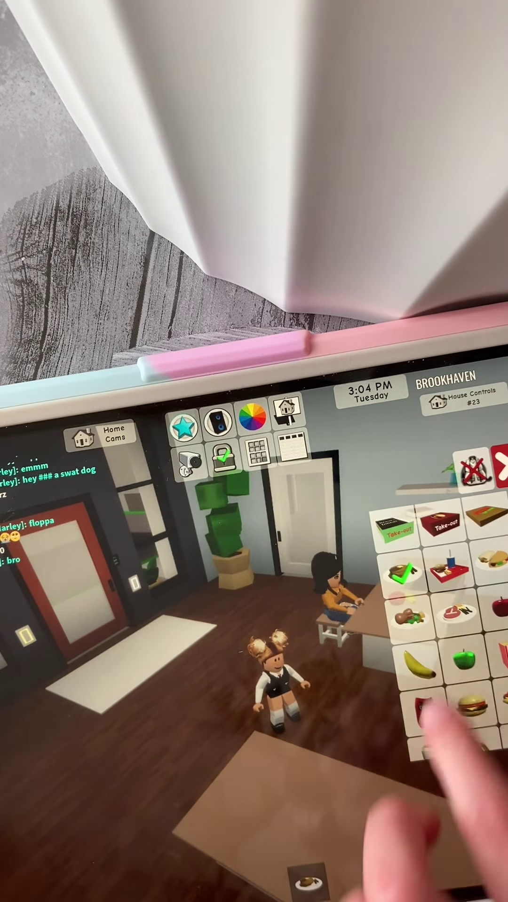
left_click(409, 614)
left_click(494, 554)
left_click(501, 465)
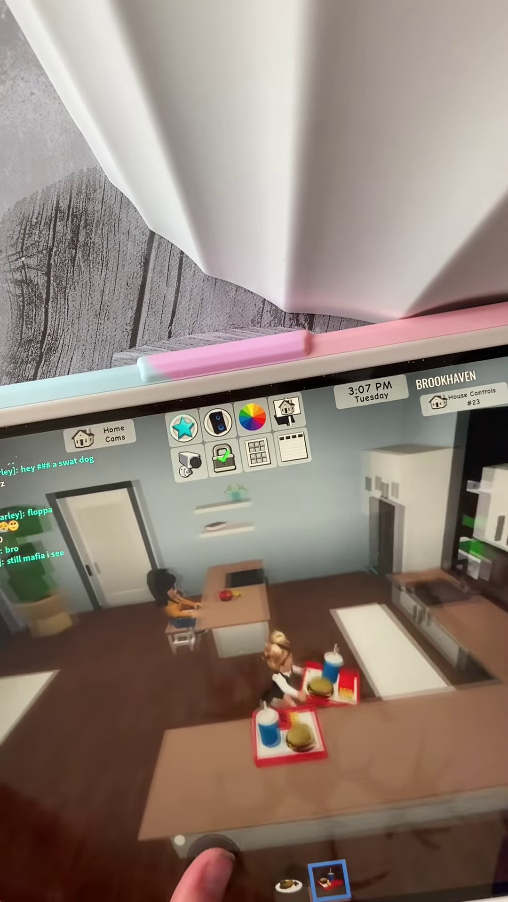
left_click_drag(159, 829, 183, 825)
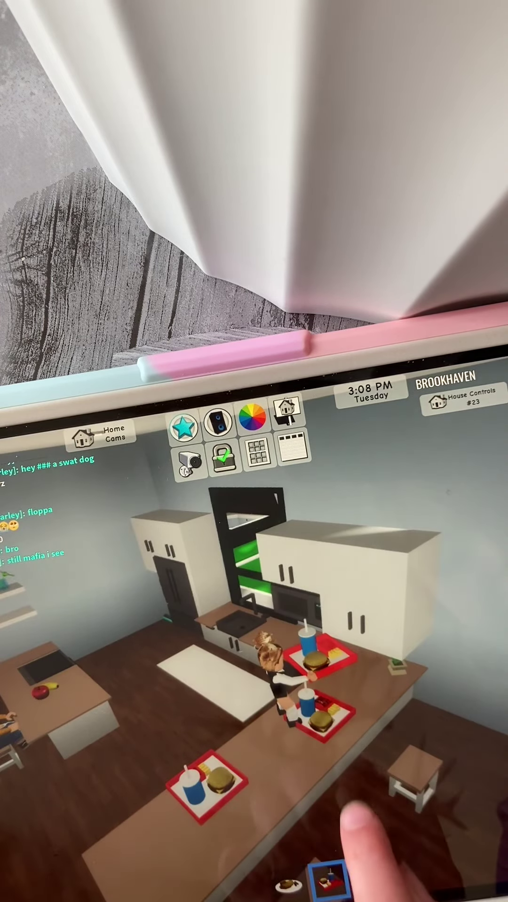
left_click_drag(141, 860, 162, 822)
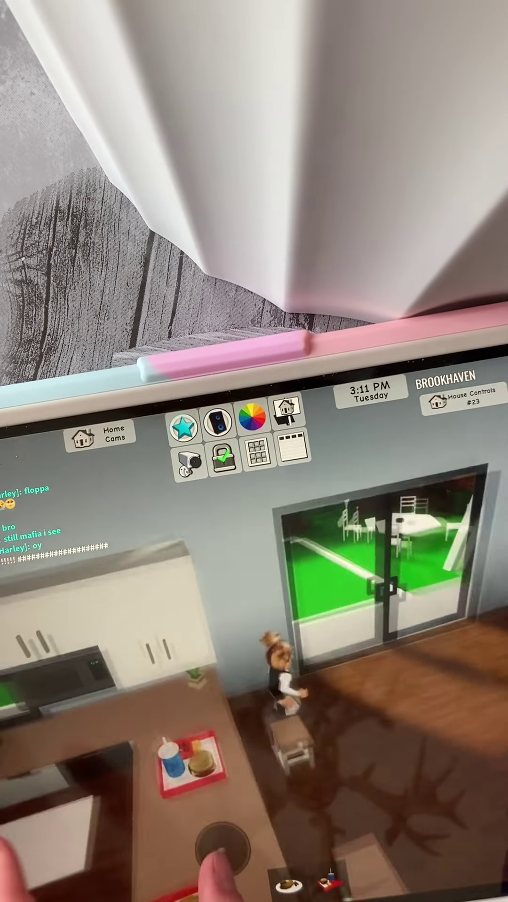
mouse_move(212, 876)
left_mouse_down()
mouse_move(322, 726)
mouse_move(292, 785)
left_mouse_up()
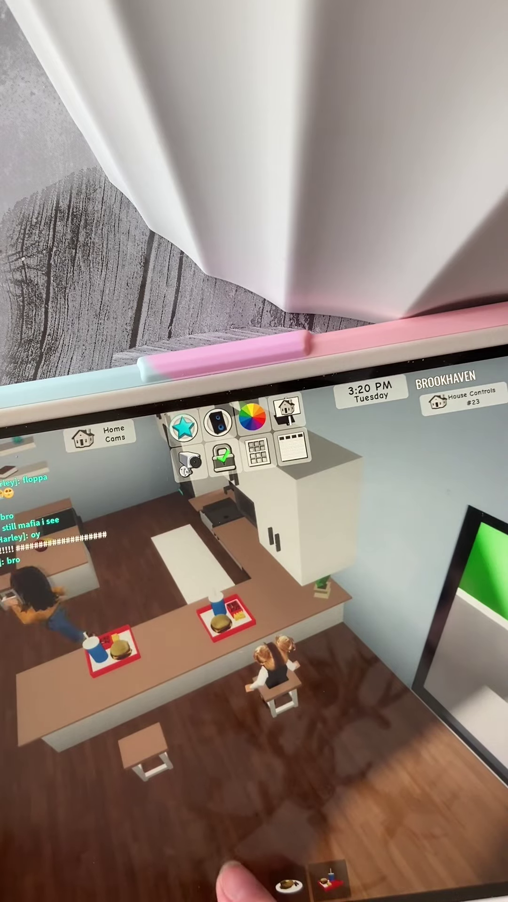
Dismiss the other player's menu and remove the left food tray from the counter
left_click_drag(236, 881, 222, 880)
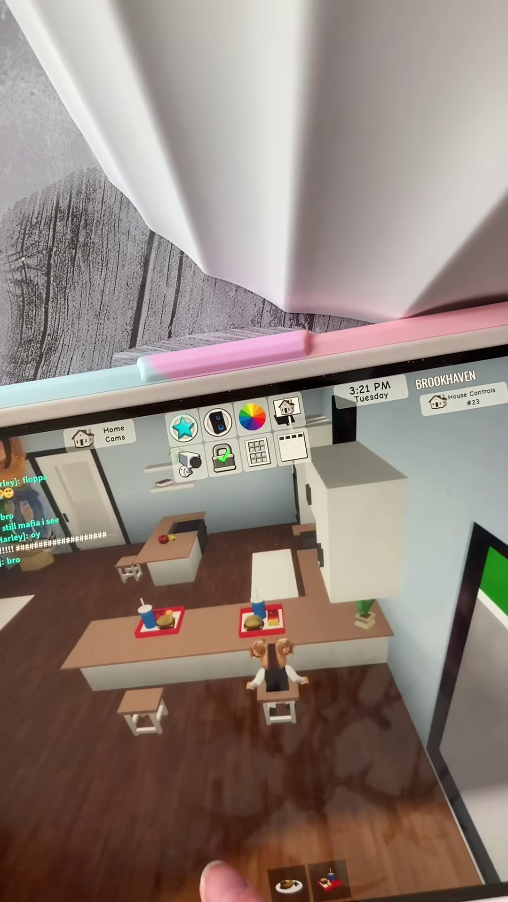
left_click(106, 761)
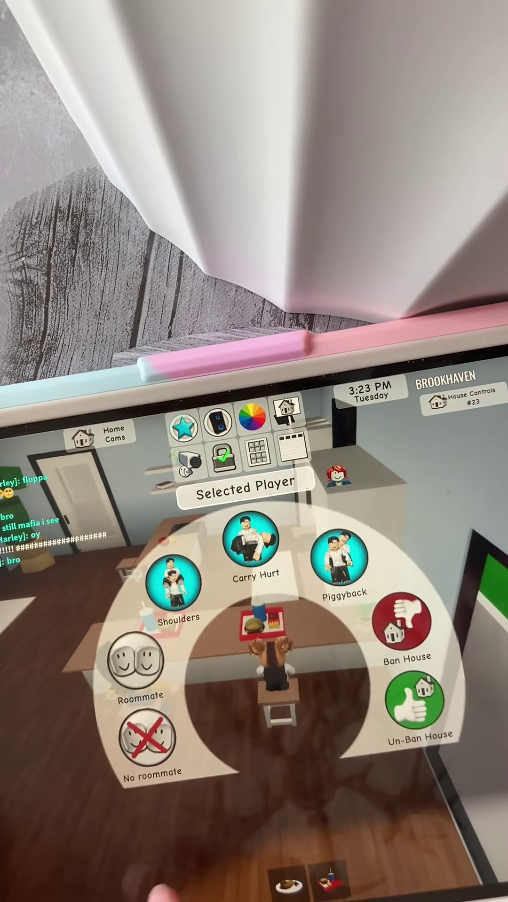
left_click(169, 887)
mouse_move(382, 785)
left_mouse_down()
mouse_move(300, 797)
mouse_move(286, 812)
left_mouse_up()
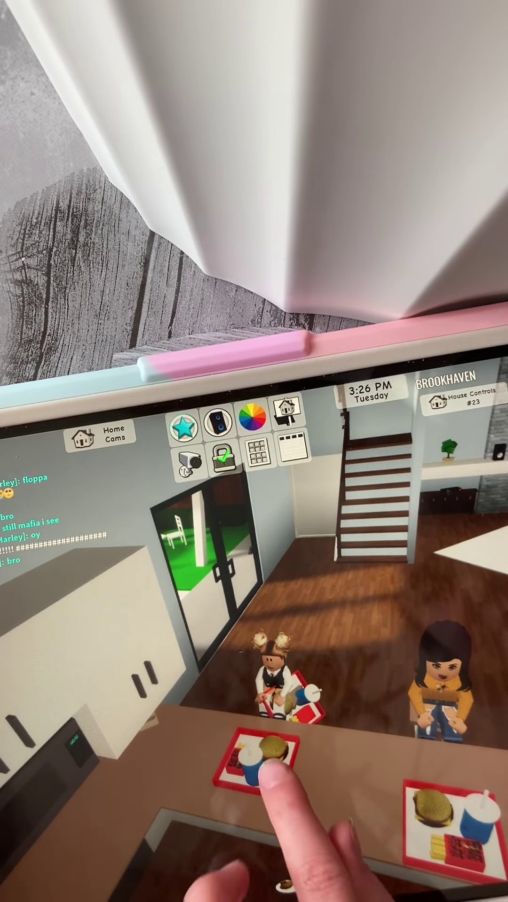
left_click(274, 772)
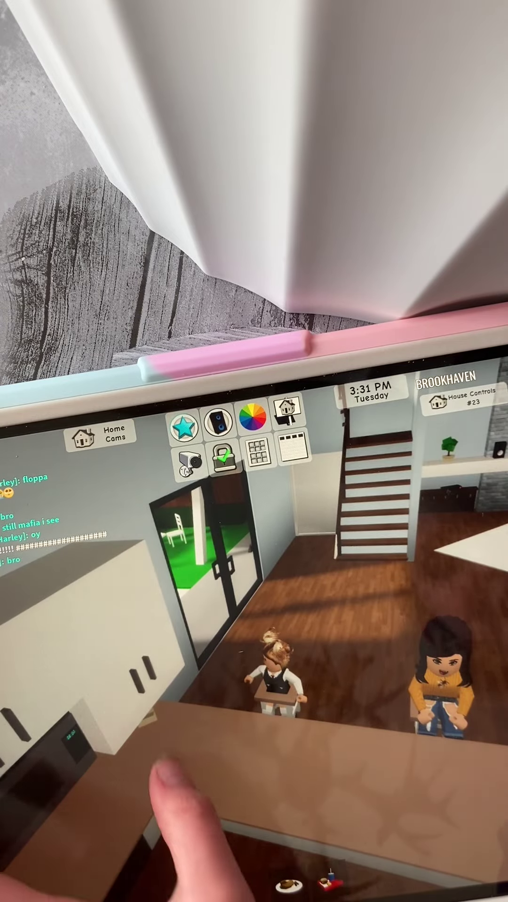
Walk to the living room and sit on the white sofa facing the TV
mouse_move(171, 776)
left_mouse_down()
mouse_move(152, 670)
mouse_move(236, 688)
left_mouse_up()
left_click_drag(181, 839, 162, 826)
left_click_drag(248, 698, 373, 754)
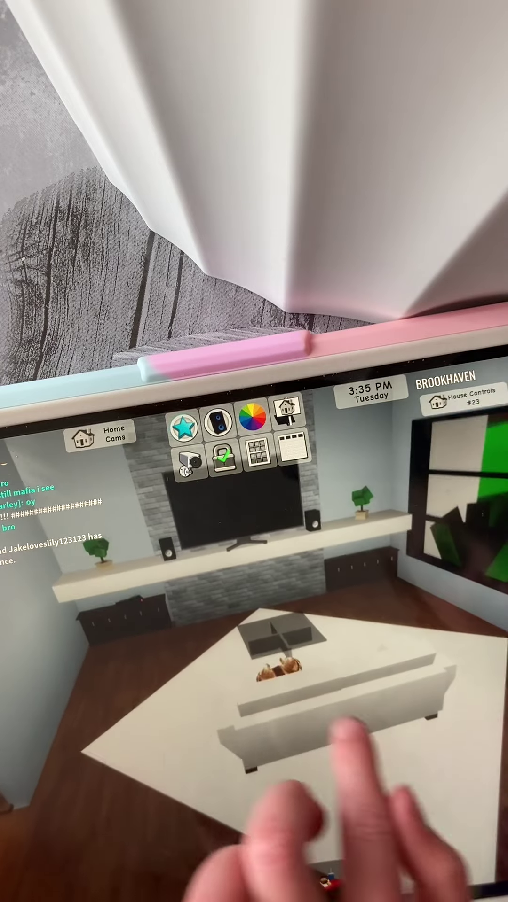
Turn on the TV and flip through its channels, switching it off and on once
left_click(197, 522)
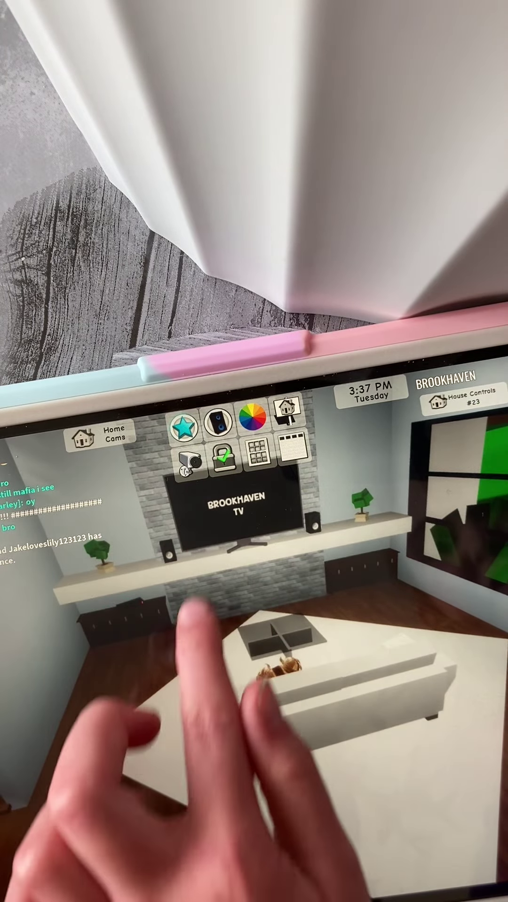
left_click(215, 521)
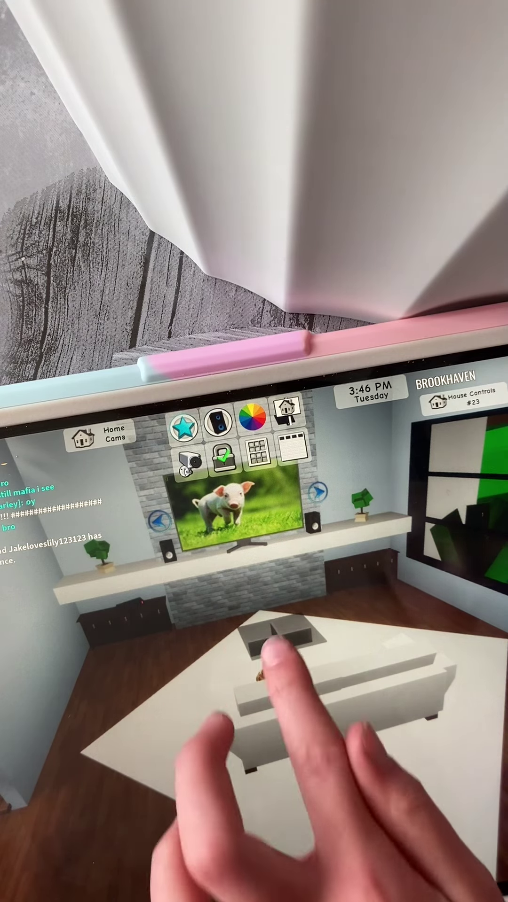
left_click(212, 508)
left_click(204, 536)
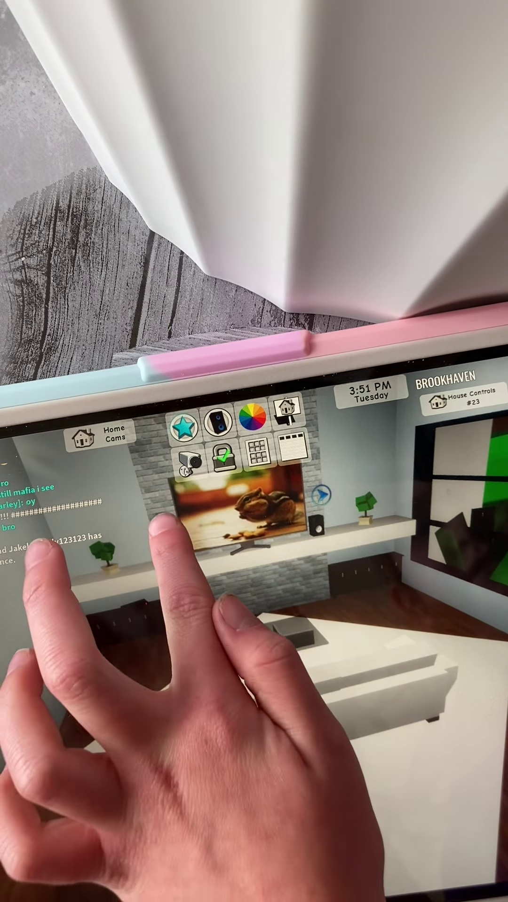
left_click(164, 522)
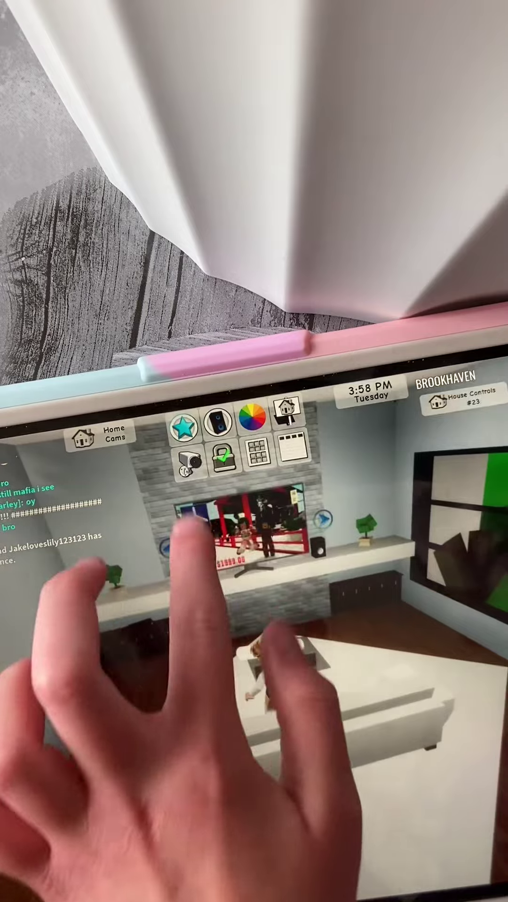
Get the child up from the sofa and walk her to mum's stool at the kitchen counter
left_click(185, 525)
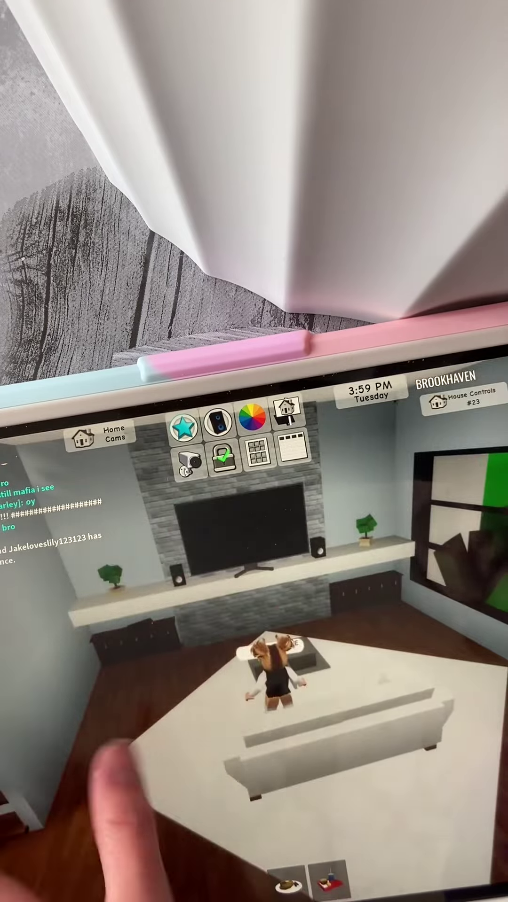
left_click_drag(98, 826, 71, 744)
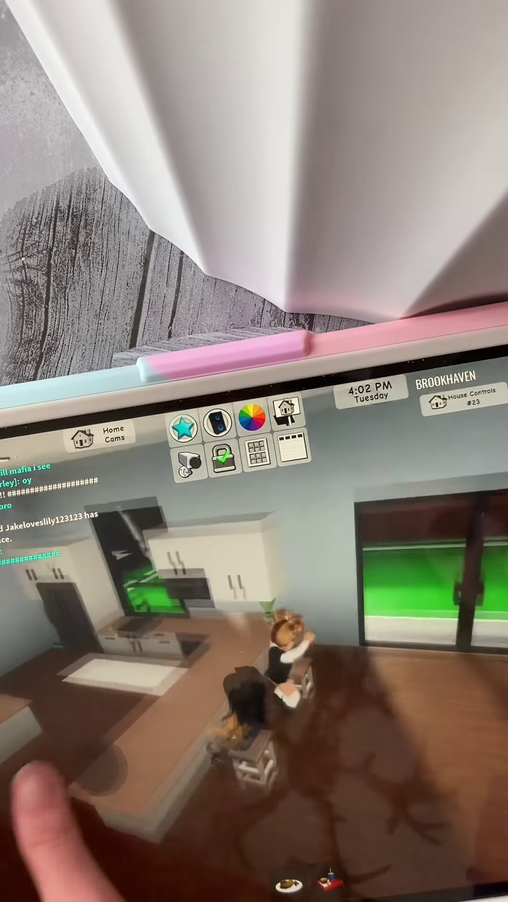
mouse_move(71, 743)
left_mouse_down()
mouse_move(137, 840)
mouse_move(141, 832)
mouse_move(183, 811)
left_mouse_up()
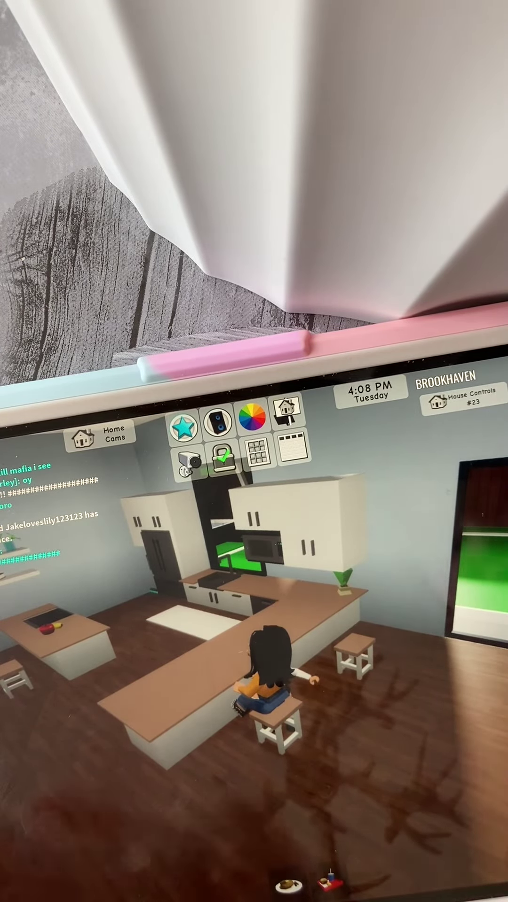
left_click_drag(85, 804, 81, 795)
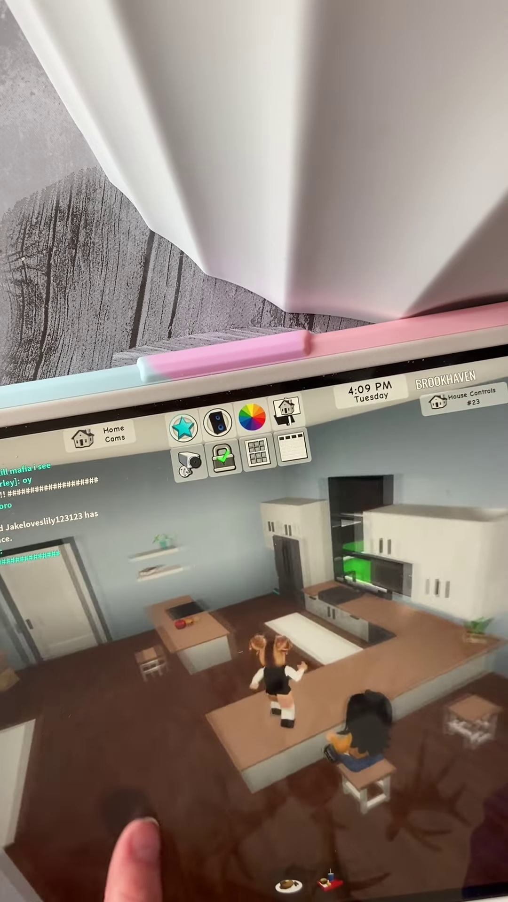
left_click_drag(374, 804, 469, 817)
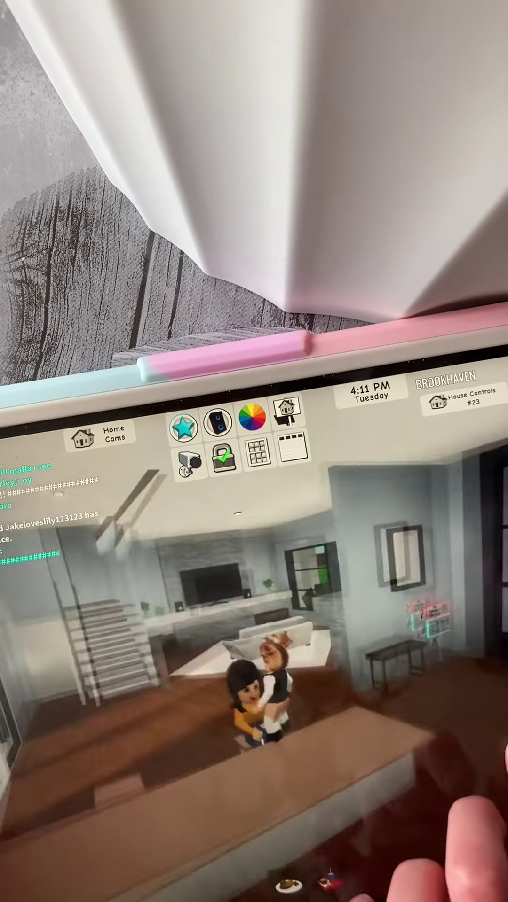
mouse_move(106, 897)
left_mouse_down()
mouse_move(134, 881)
mouse_move(176, 890)
left_mouse_up()
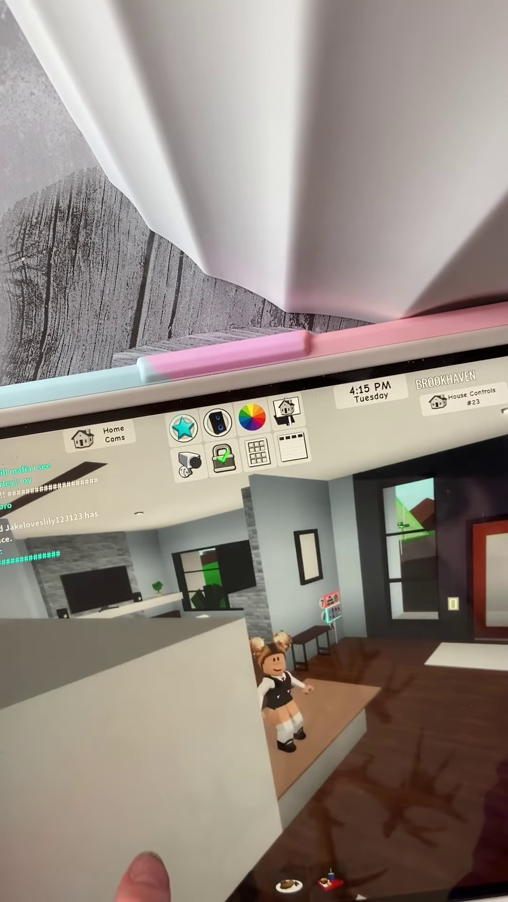
left_click_drag(141, 873, 156, 887)
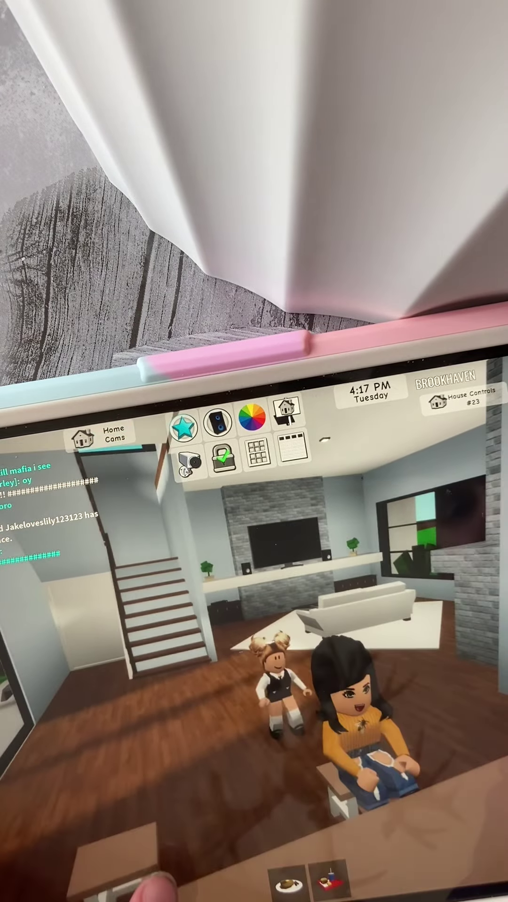
Pick the red food item from the food list for the child to hold
left_click(327, 881)
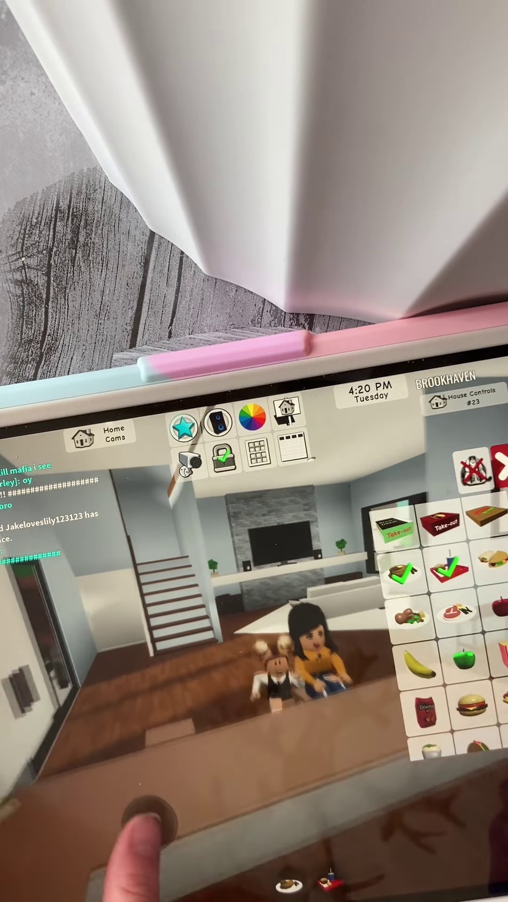
left_click_drag(141, 806, 42, 888)
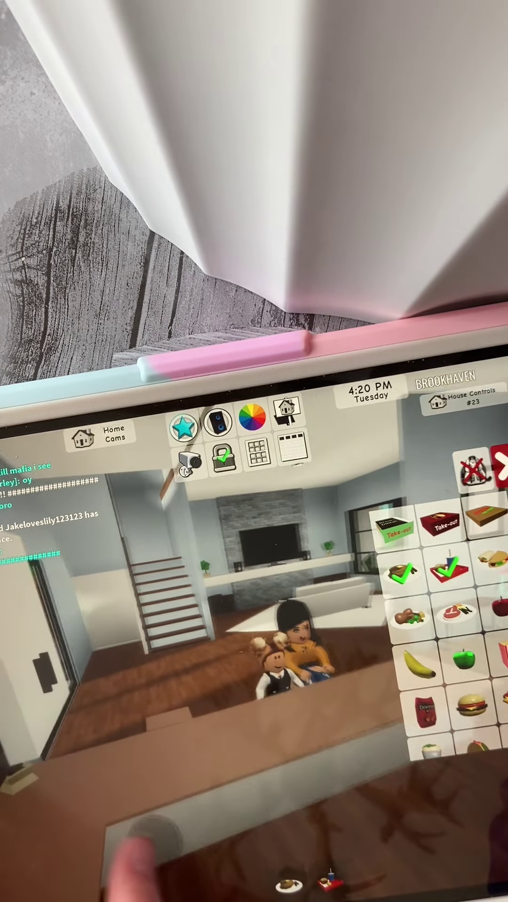
left_click(423, 713)
left_click(499, 465)
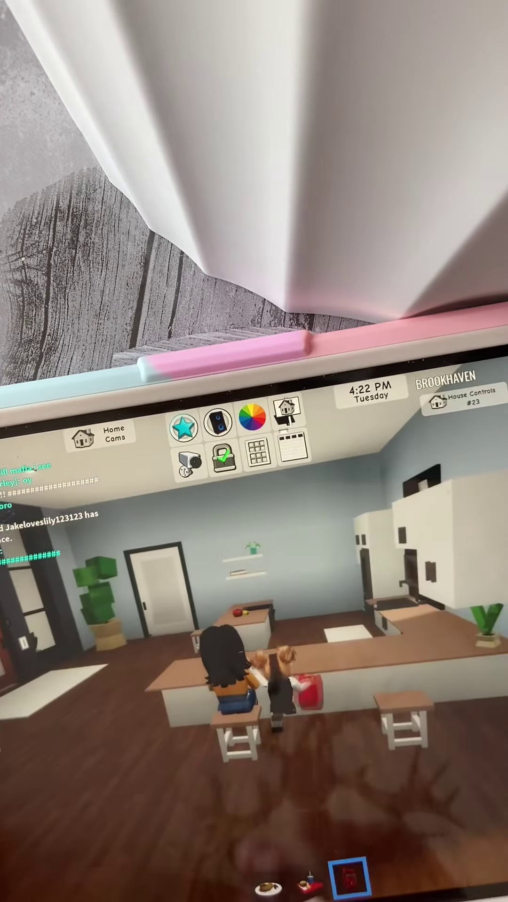
Give the red item to mum, then walk the child onto the stairs
left_click_drag(120, 818, 132, 826)
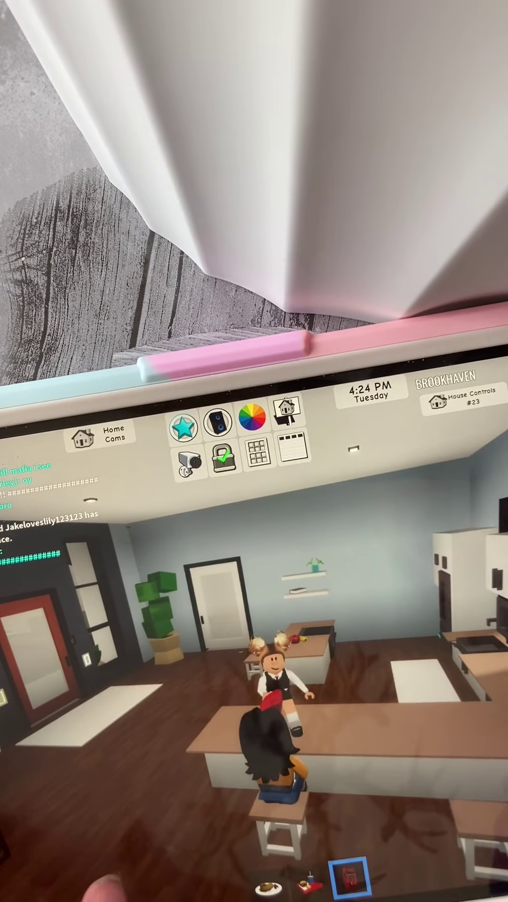
left_click_drag(403, 766, 271, 836)
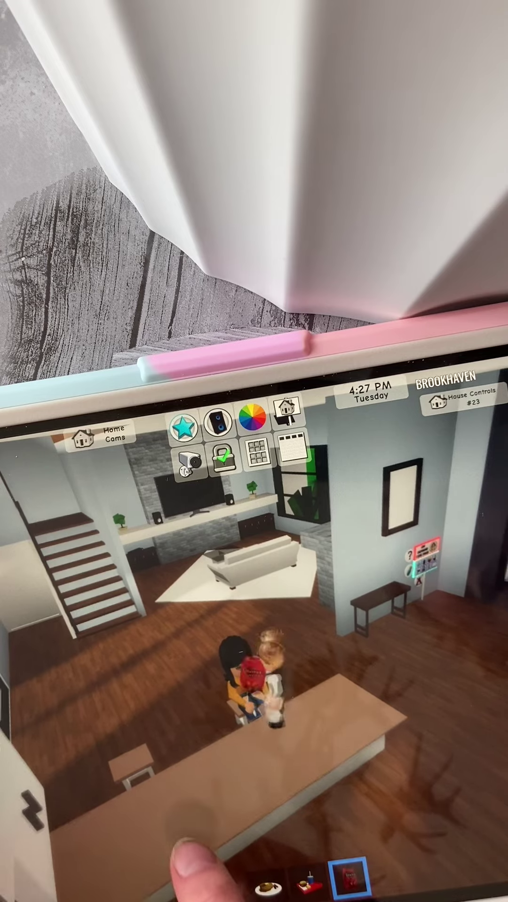
mouse_move(169, 884)
left_mouse_down()
mouse_move(247, 835)
mouse_move(261, 866)
left_mouse_up()
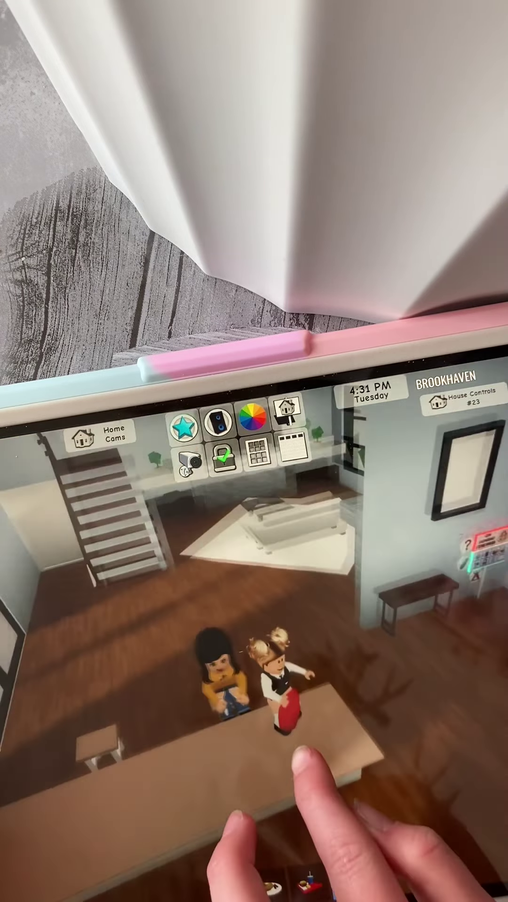
left_click_drag(202, 794, 302, 751)
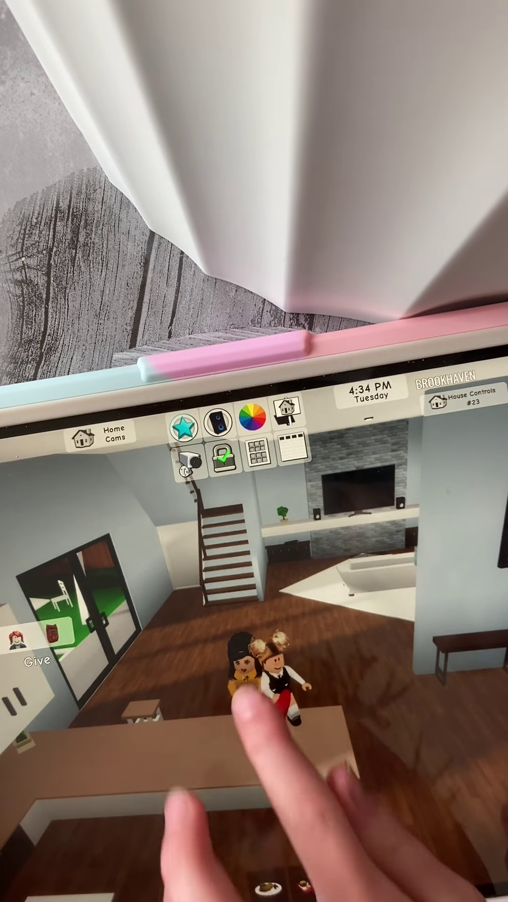
left_click(349, 876)
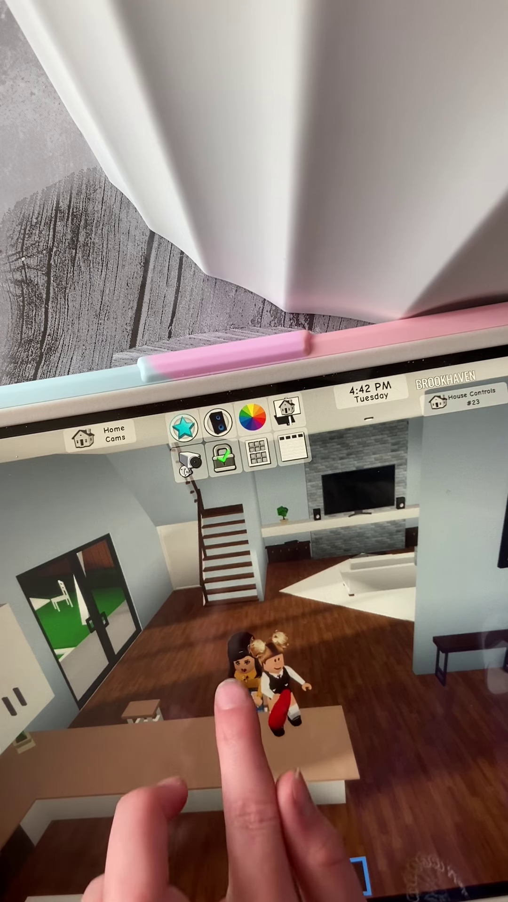
left_click(32, 638)
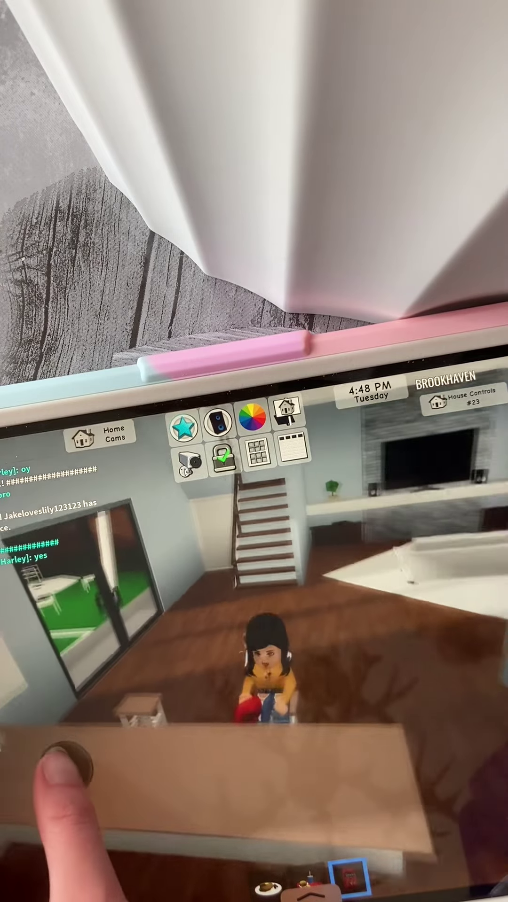
mouse_move(61, 766)
left_mouse_down()
mouse_move(95, 687)
mouse_move(49, 783)
mouse_move(42, 741)
mouse_move(53, 822)
left_mouse_up()
Walk down the upstairs hallway and take the white tablet from the item list
left_click_drag(44, 727, 46, 751)
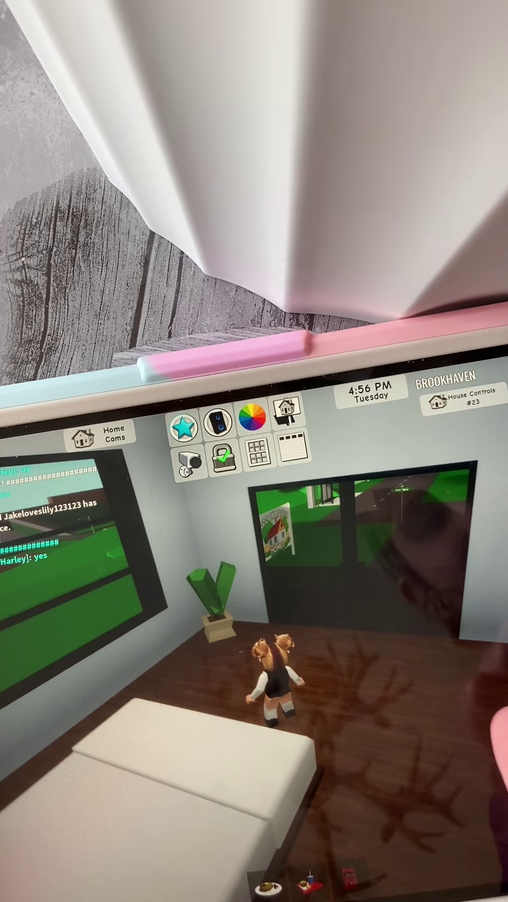
left_click_drag(473, 665, 437, 790)
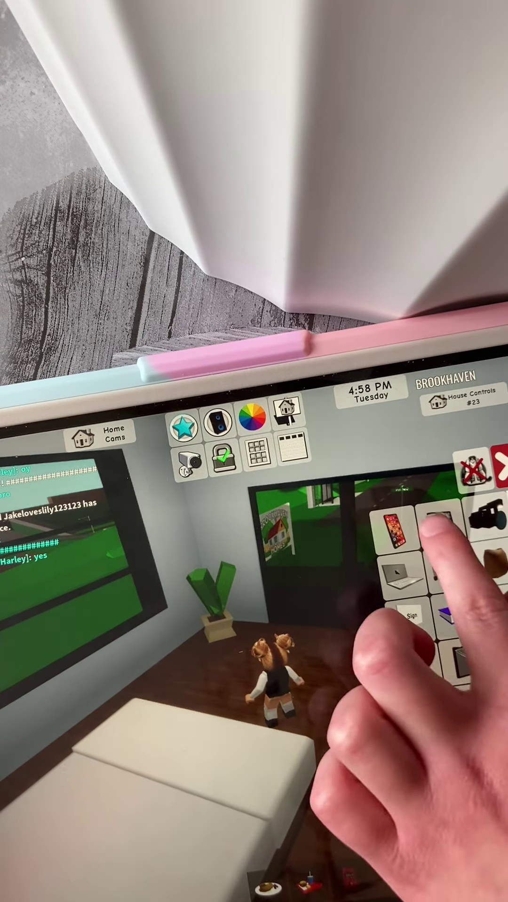
left_click(500, 465)
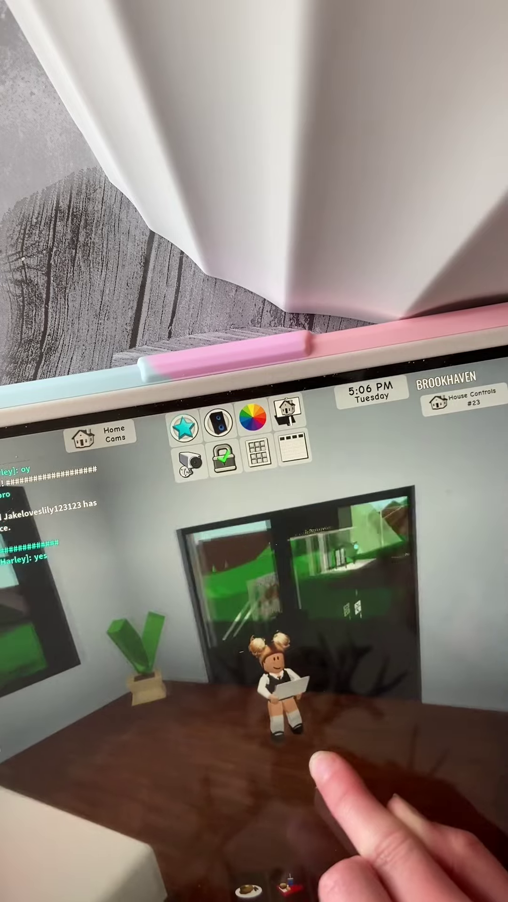
left_click_drag(314, 760, 218, 784)
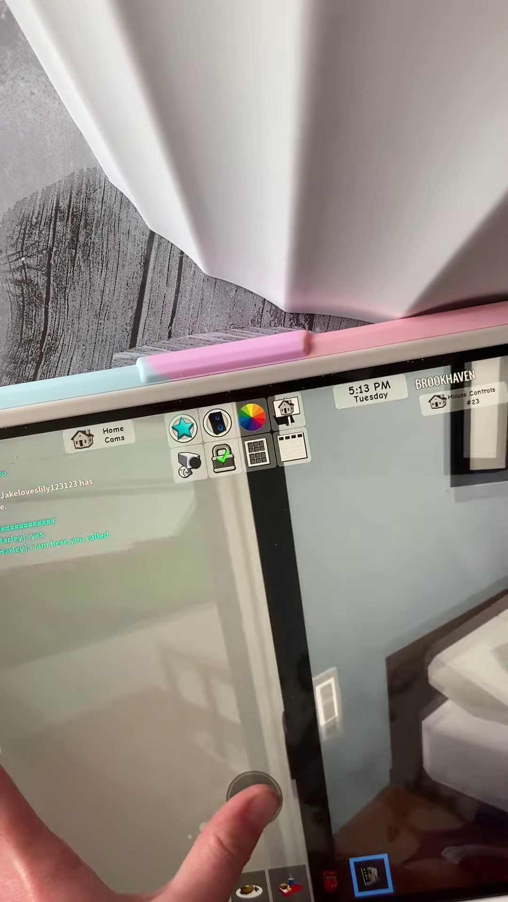
Walk the child from the kitchen with mum out through the red front door
left_click_drag(256, 795, 212, 804)
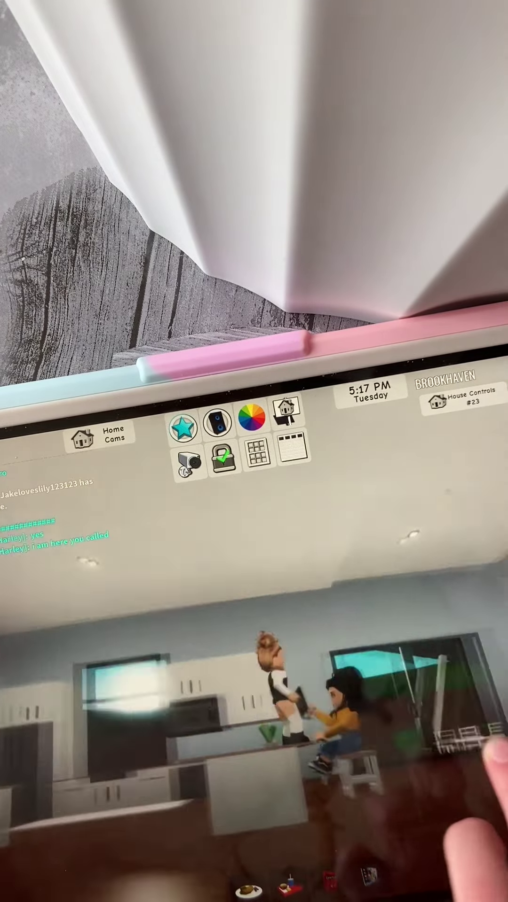
left_click_drag(493, 754, 424, 762)
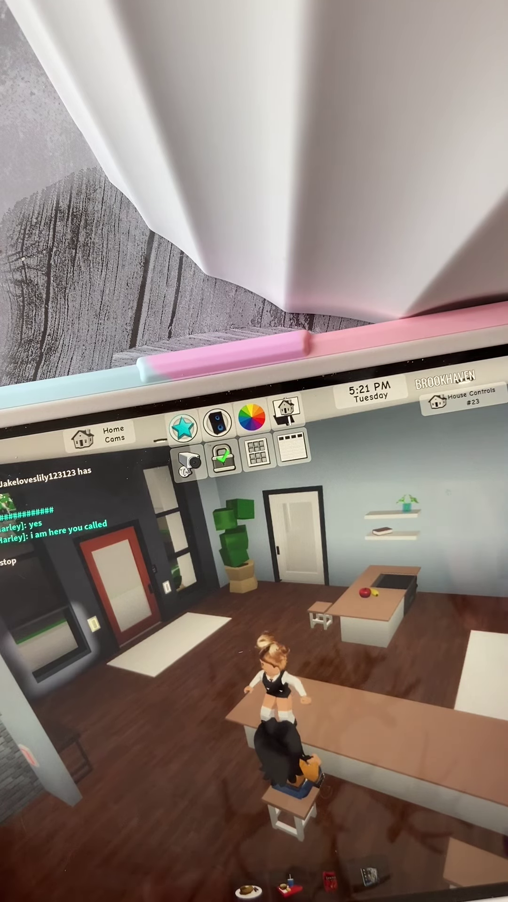
left_click_drag(120, 871, 113, 882)
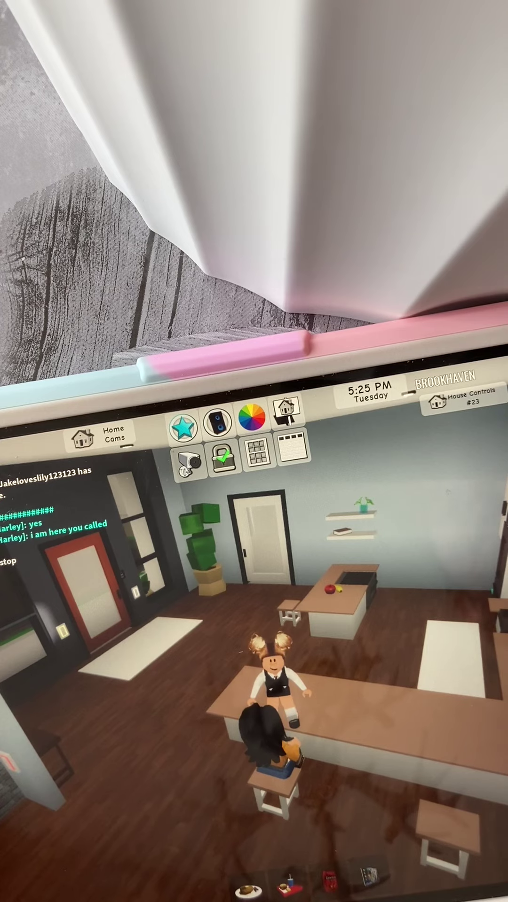
left_click_drag(85, 867, 130, 740)
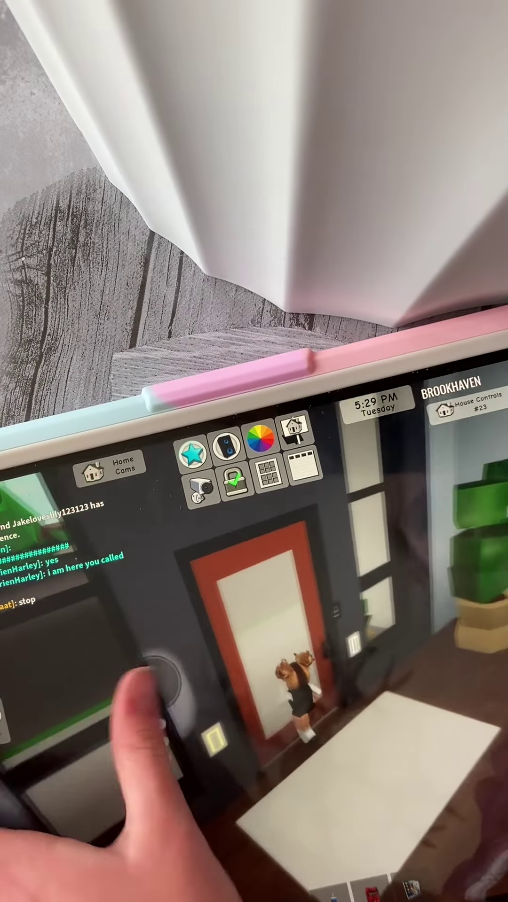
left_click_drag(130, 741, 151, 698)
left_click_drag(121, 755, 127, 698)
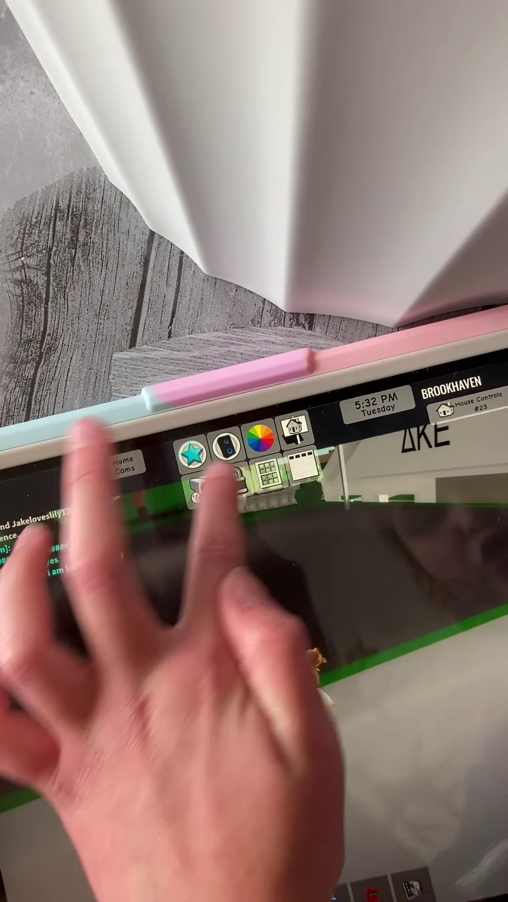
Lock the house doors and spawn a motorbike from the vehicle list
left_click(236, 482)
left_click_drag(395, 741, 465, 762)
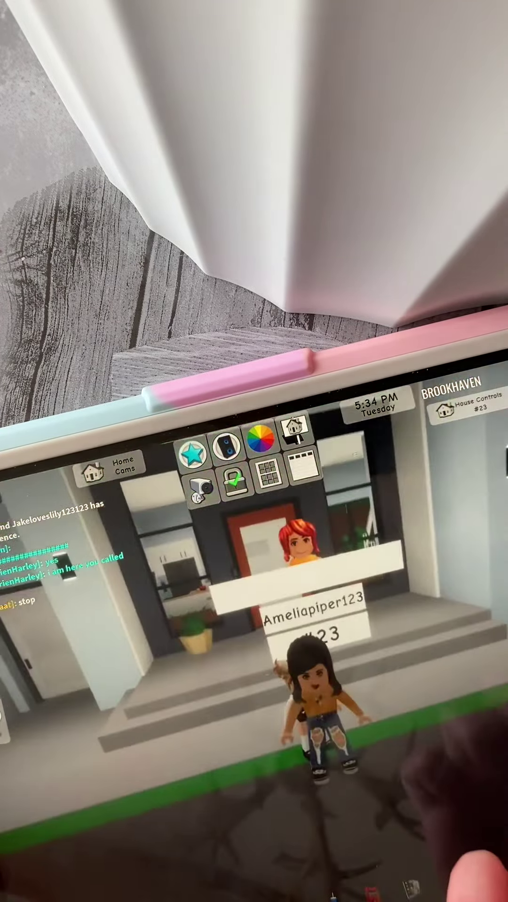
left_click(490, 706)
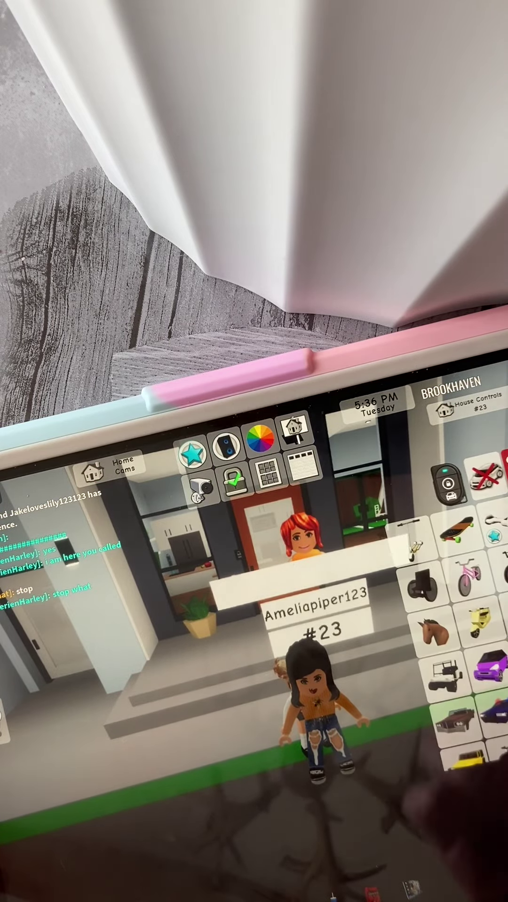
left_click(451, 726)
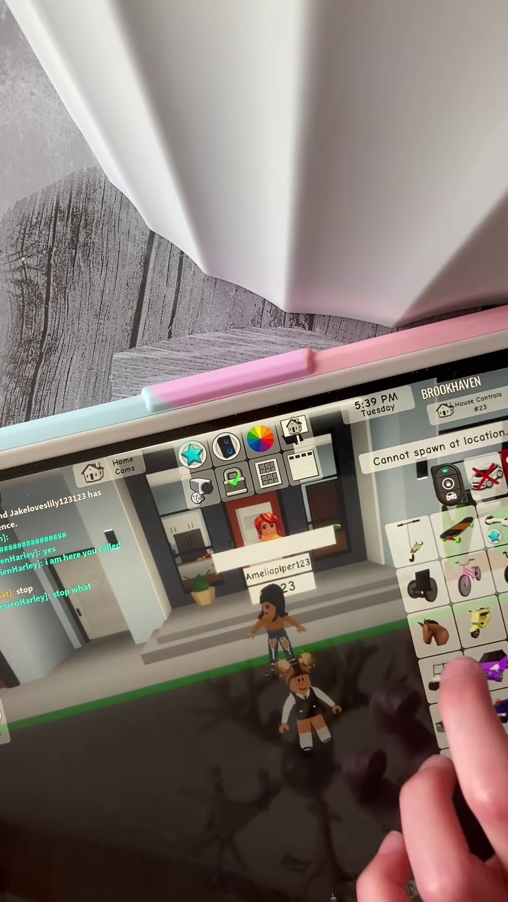
left_click_drag(242, 866, 292, 887)
left_click(465, 621)
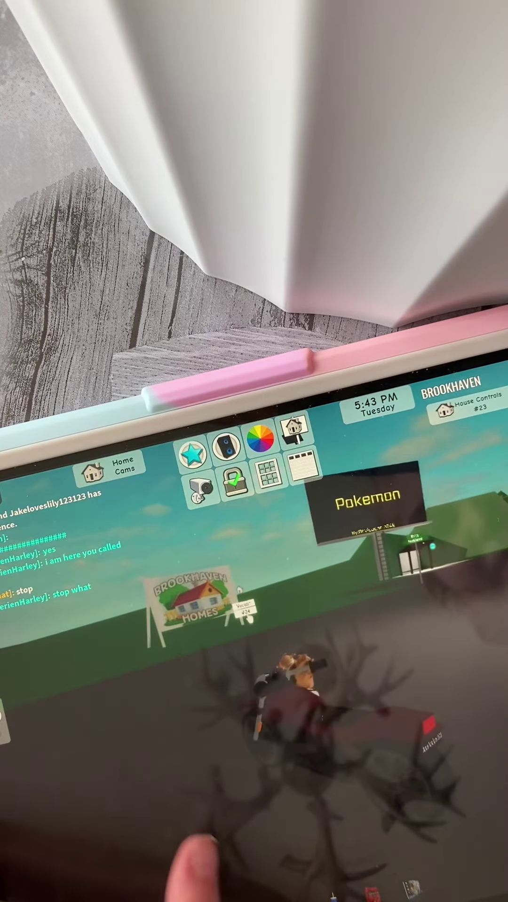
left_click_drag(201, 868, 142, 887)
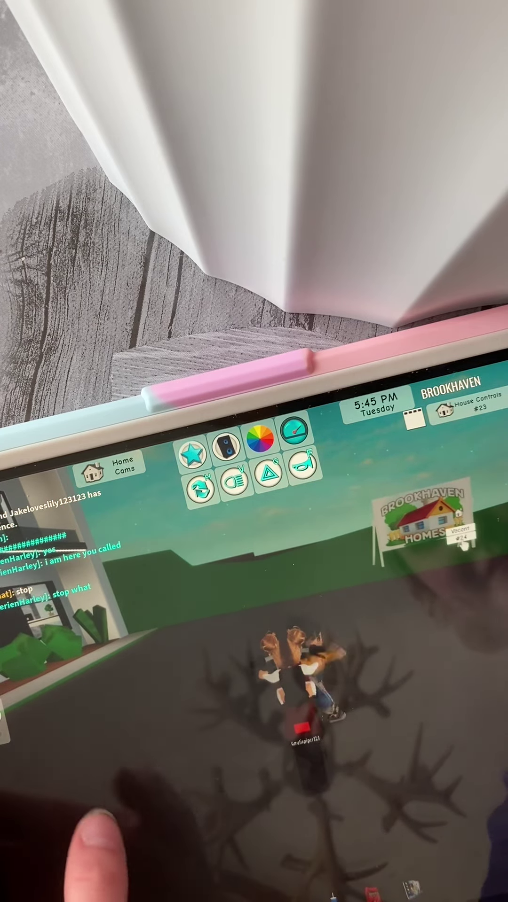
left_click_drag(135, 790, 148, 818)
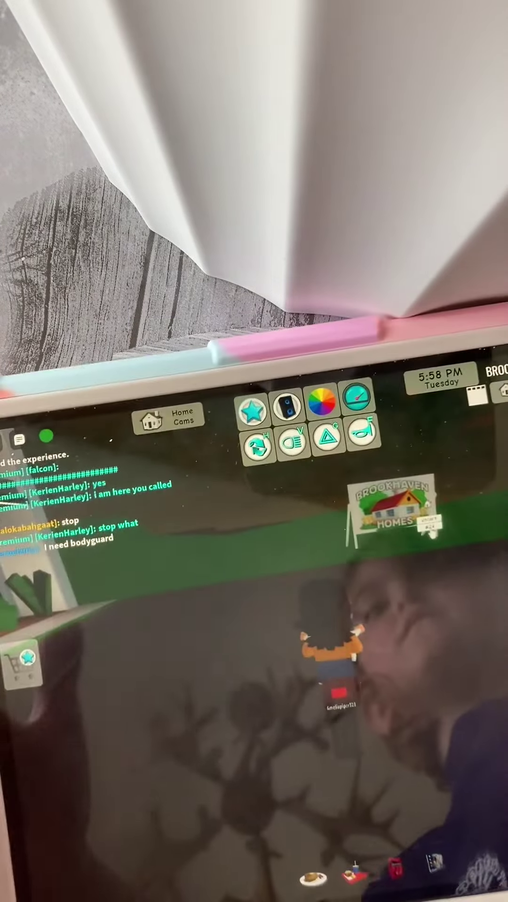
Ride the motorbike past the grey house and onto the green lawn
left_click_drag(92, 874, 115, 825)
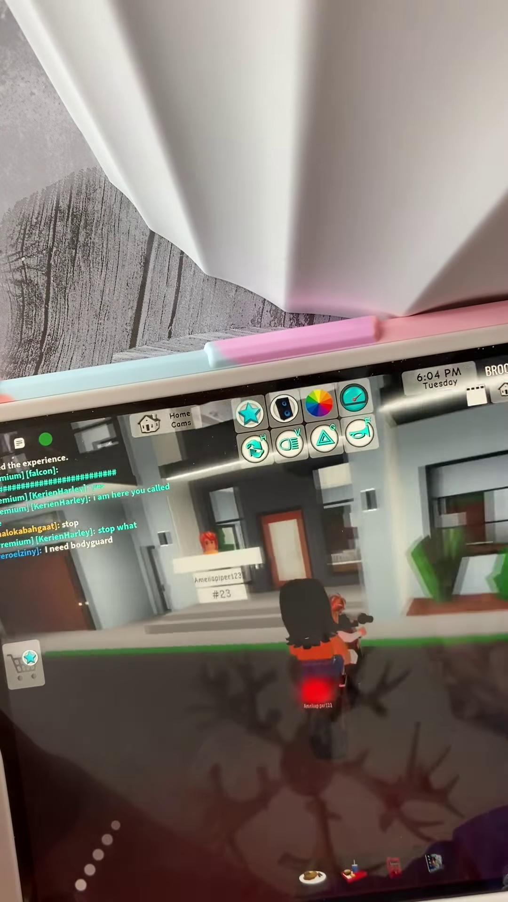
left_click_drag(115, 826, 115, 825)
mouse_move(212, 656)
left_mouse_down()
mouse_move(285, 560)
mouse_move(233, 544)
left_mouse_up()
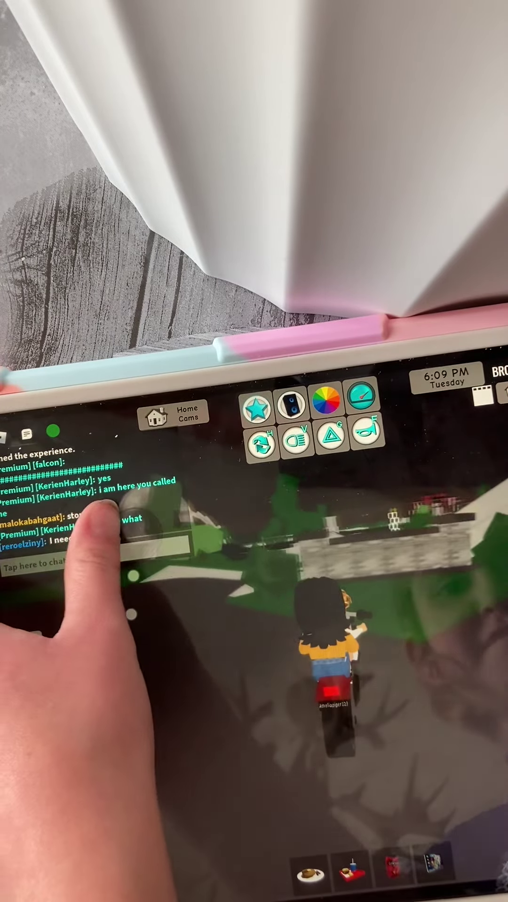
left_click(64, 536)
left_click_drag(63, 537, 132, 604)
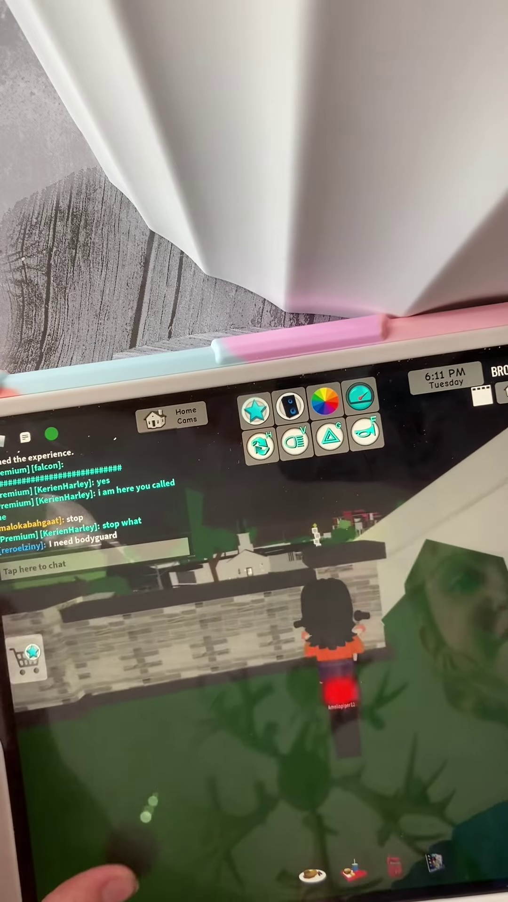
mouse_move(91, 762)
left_mouse_down()
mouse_move(28, 781)
mouse_move(32, 733)
left_mouse_up()
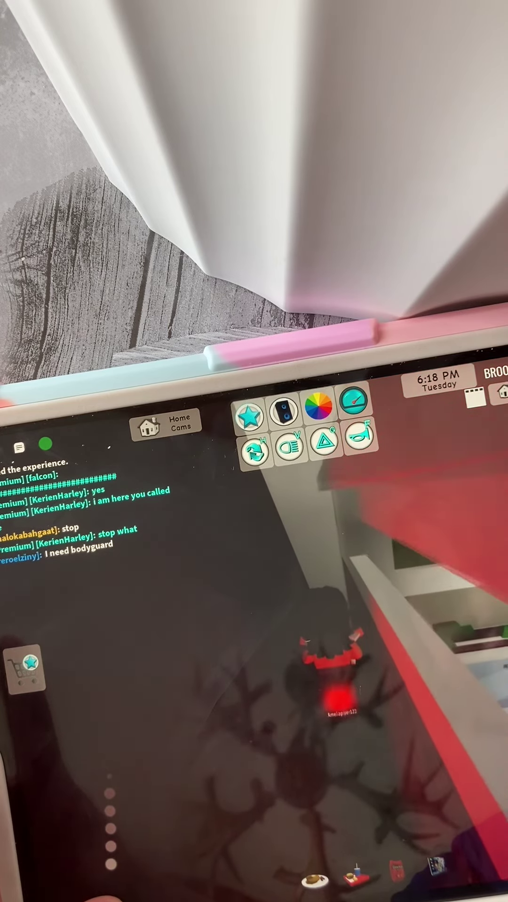
Spawn the small red vehicle from the vehicle list beside the child
left_click(46, 775)
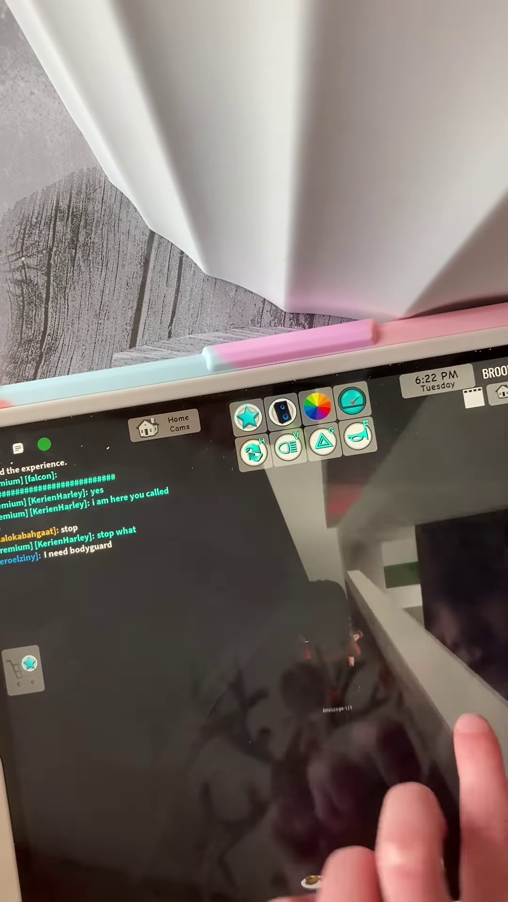
mouse_move(479, 727)
left_mouse_down()
mouse_move(452, 810)
mouse_move(437, 635)
left_mouse_up()
left_click(497, 392)
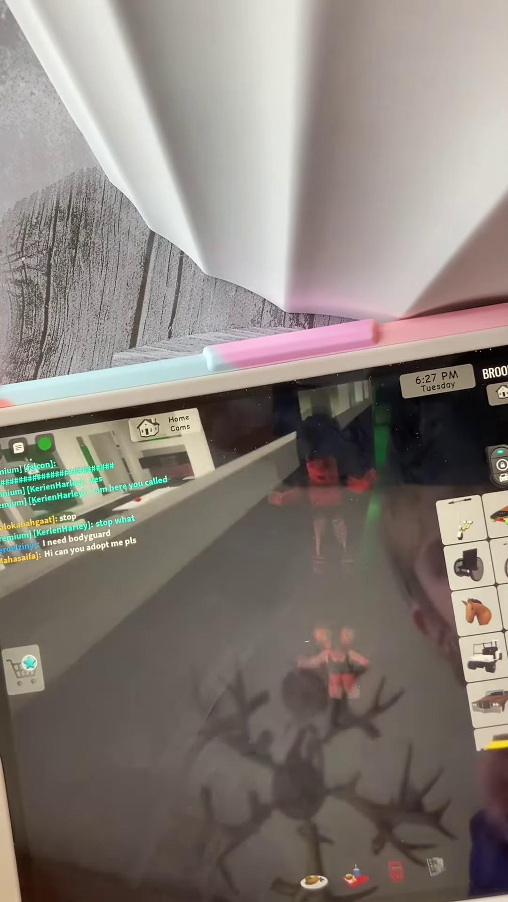
left_click_drag(120, 783, 134, 761)
left_click(479, 656)
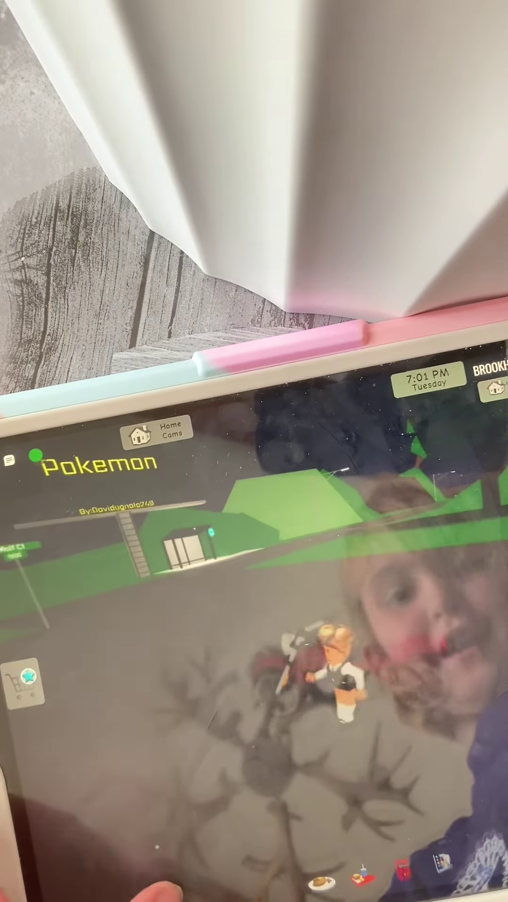
Ride the motorbike down the road past Starbrooks Coffee to Library & Books
left_click_drag(150, 705, 177, 694)
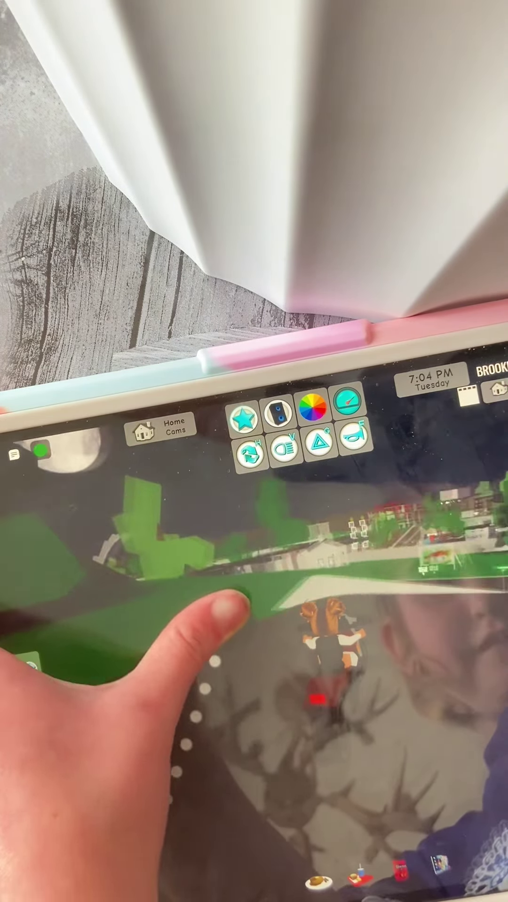
left_click_drag(285, 652, 82, 645)
left_click_drag(176, 873, 219, 866)
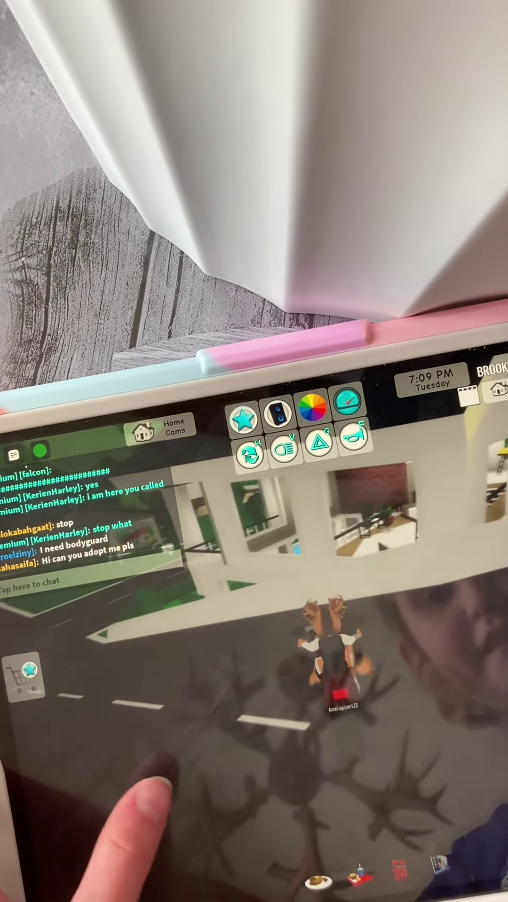
left_click_drag(59, 713, 144, 642)
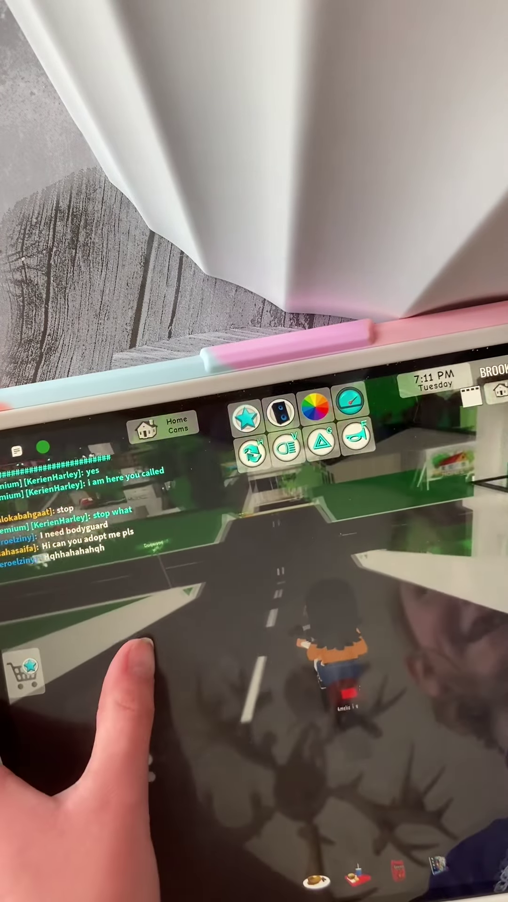
mouse_move(74, 600)
left_mouse_down()
mouse_move(64, 543)
mouse_move(159, 489)
left_mouse_up()
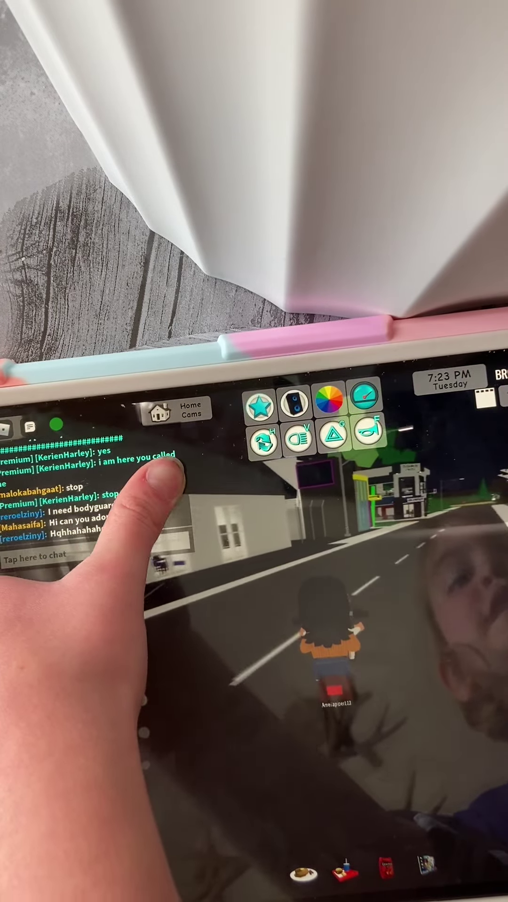
left_click_drag(169, 471, 159, 479)
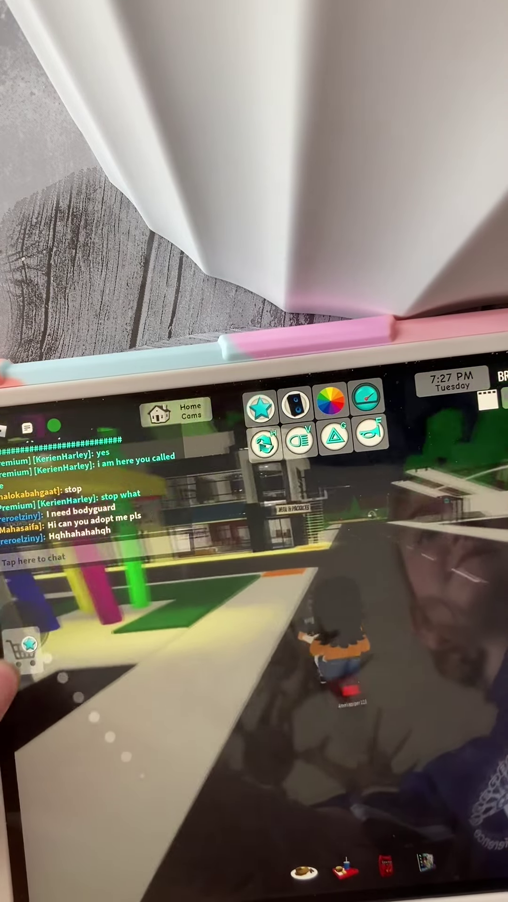
mouse_move(7, 680)
left_mouse_down()
mouse_move(185, 494)
mouse_move(159, 716)
left_mouse_up()
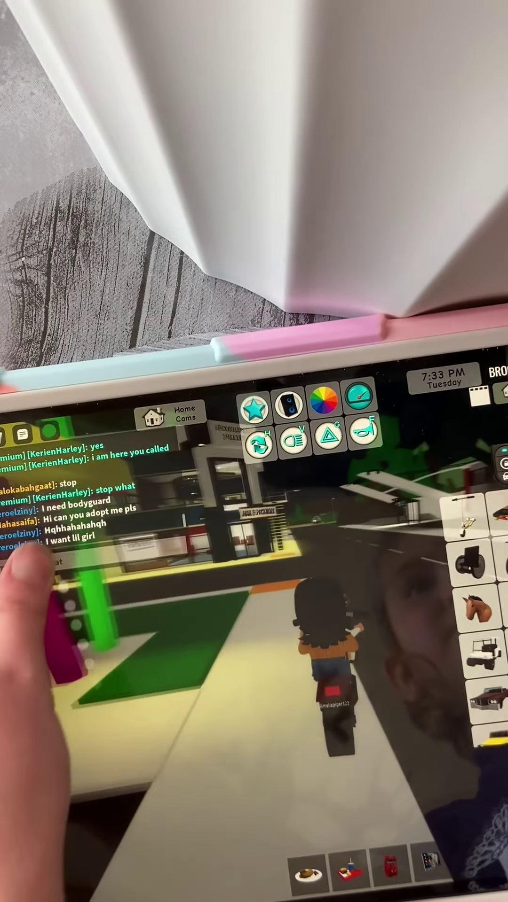
left_click_drag(32, 557, 11, 705)
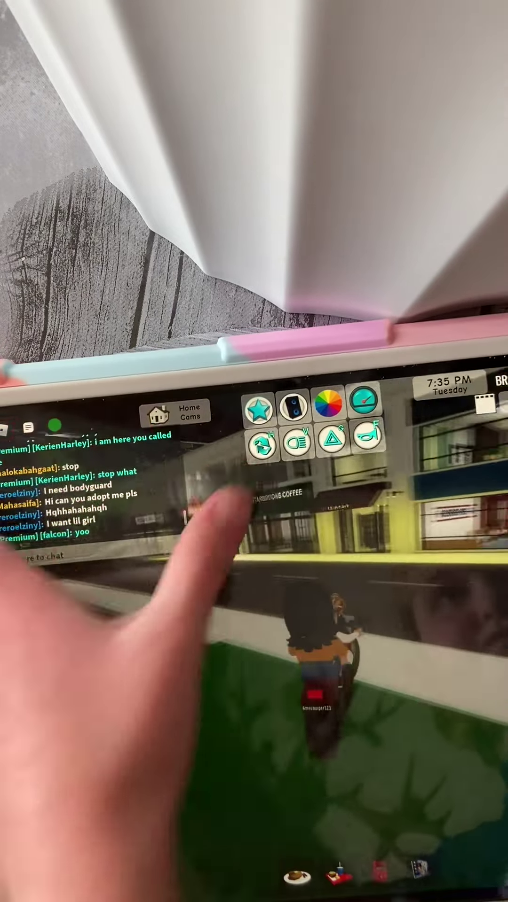
mouse_move(176, 519)
left_mouse_down()
mouse_move(84, 694)
mouse_move(95, 641)
left_mouse_up()
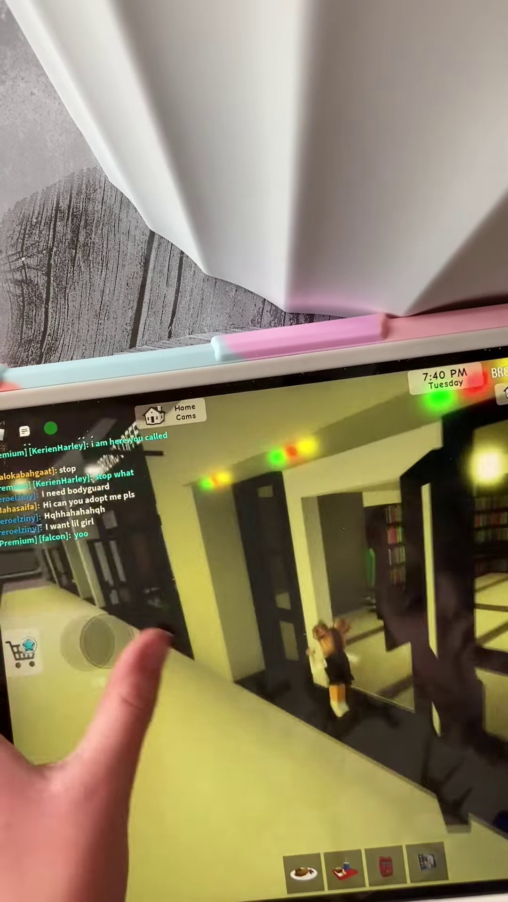
Walk among the Library & Books shelves to get a red book, then walk out
left_click_drag(152, 642, 92, 627)
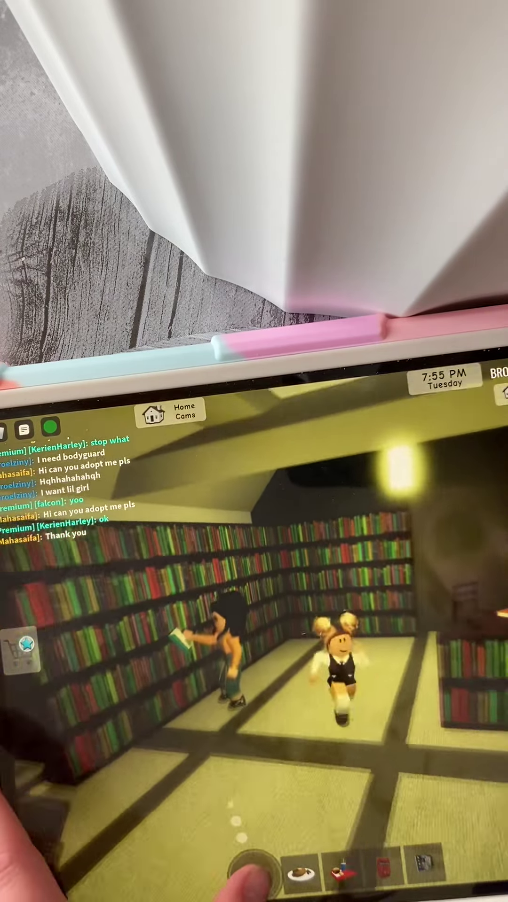
mouse_move(240, 881)
left_mouse_down()
mouse_move(222, 768)
mouse_move(204, 832)
mouse_move(180, 890)
left_mouse_up()
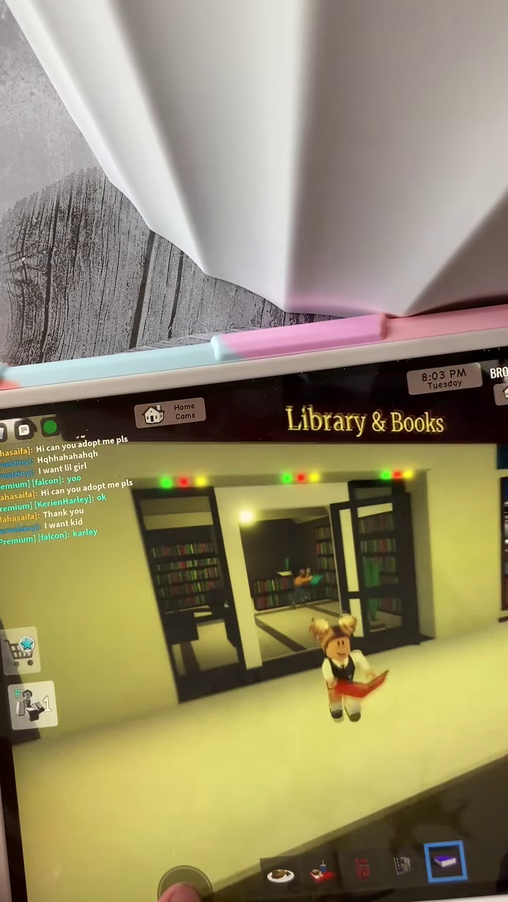
left_click_drag(180, 889, 182, 885)
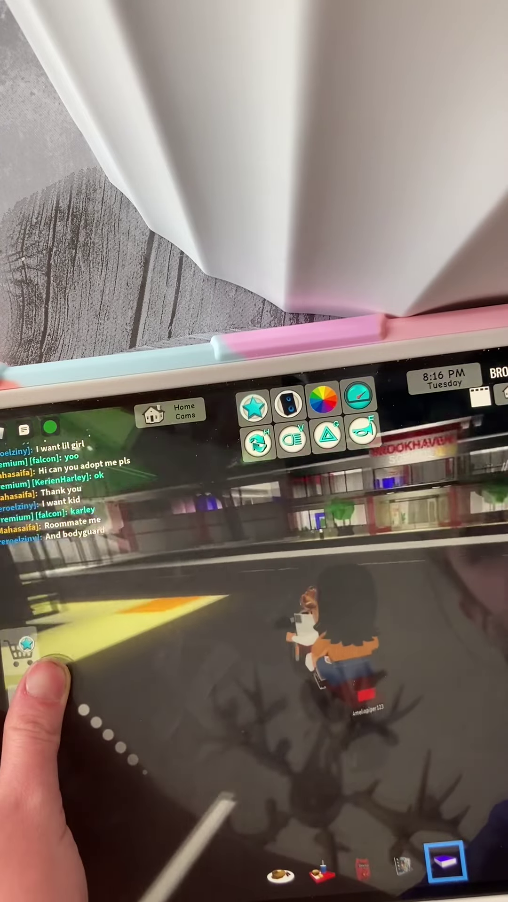
Ride from the daycare toward the school street, putting the book away
left_click_drag(53, 675, 57, 635)
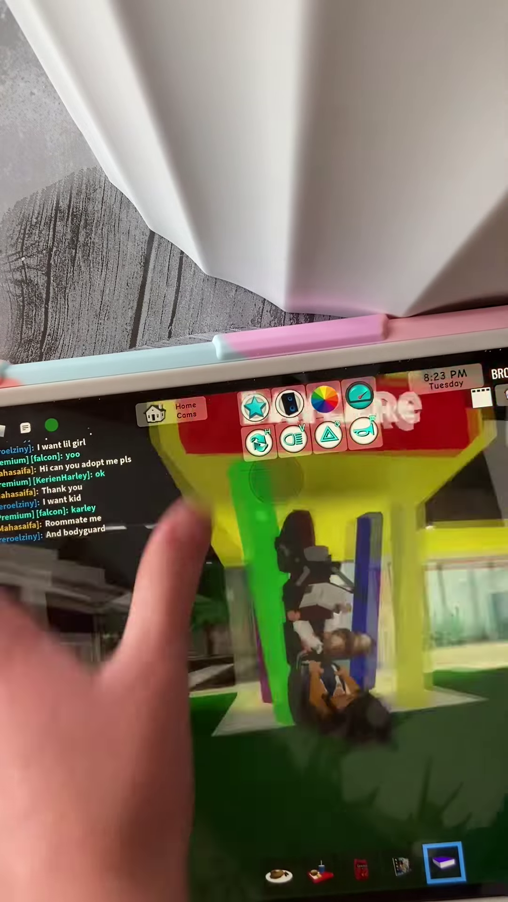
left_click_drag(191, 536, 166, 794)
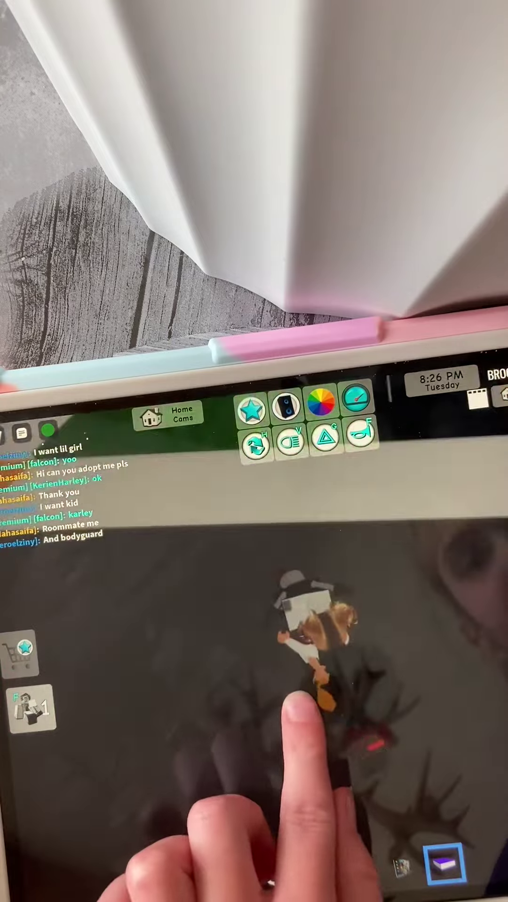
mouse_move(312, 695)
left_mouse_down()
mouse_move(286, 687)
mouse_move(198, 756)
left_mouse_up()
mouse_move(124, 654)
left_mouse_down()
mouse_move(126, 572)
mouse_move(190, 528)
mouse_move(176, 525)
mouse_move(180, 529)
left_mouse_up()
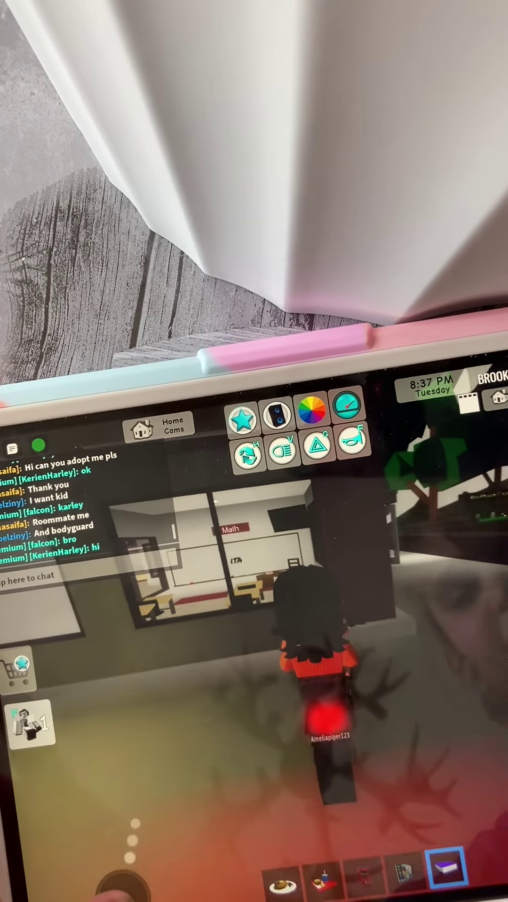
left_click(446, 865)
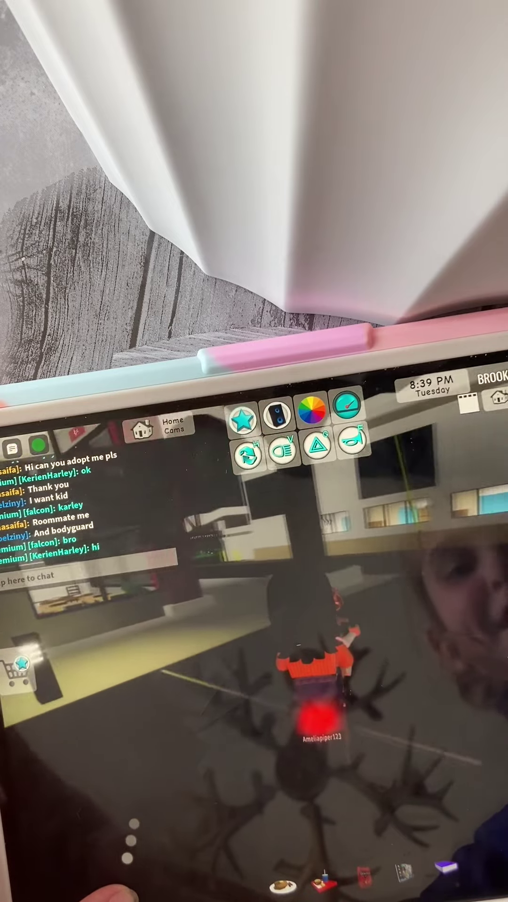
left_click_drag(180, 631, 133, 603)
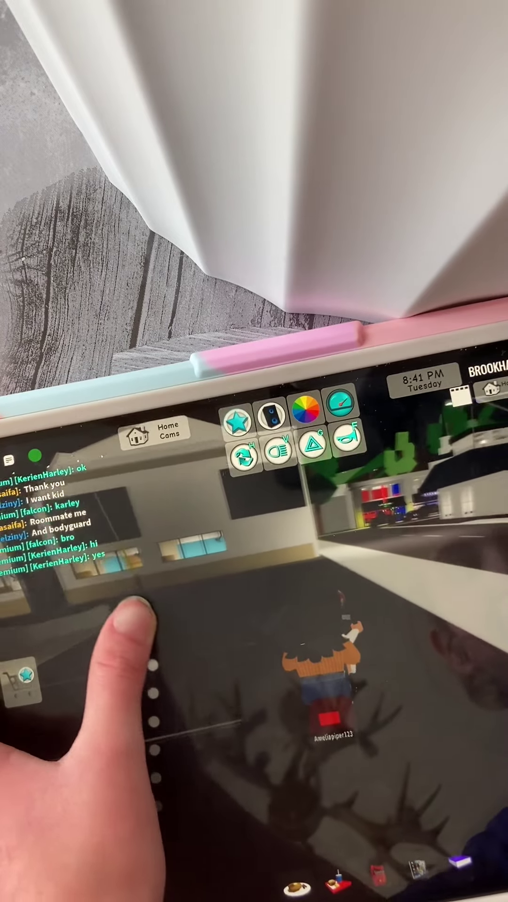
mouse_move(88, 579)
left_mouse_down()
mouse_move(131, 504)
mouse_move(187, 490)
left_mouse_up()
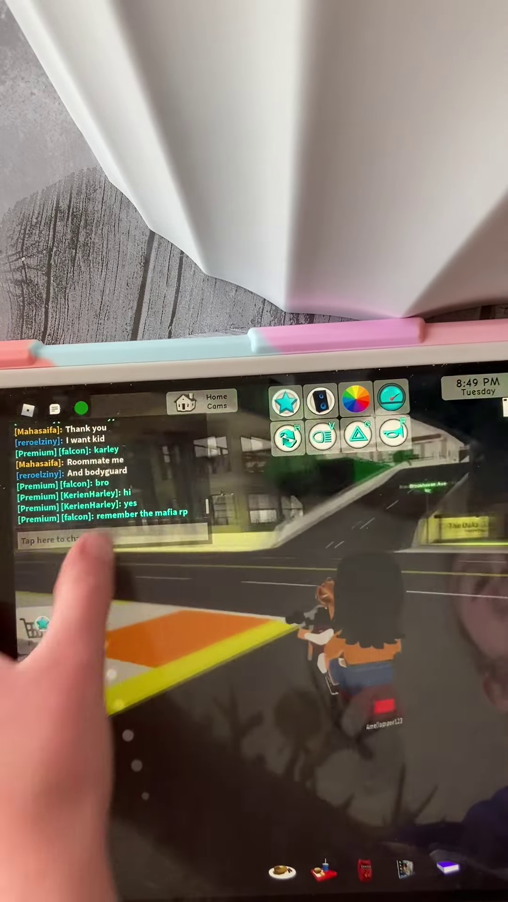
Drive along the dark road past the Brookhaven Homes sign to house #23
mouse_move(110, 585)
left_mouse_down()
mouse_move(286, 469)
mouse_move(201, 463)
mouse_move(40, 484)
mouse_move(32, 564)
mouse_move(27, 542)
left_mouse_up()
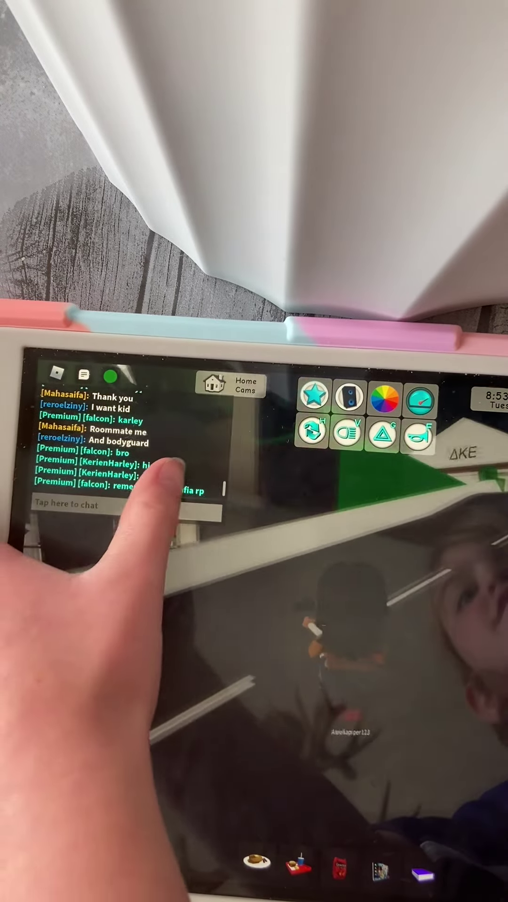
left_click_drag(187, 452, 92, 454)
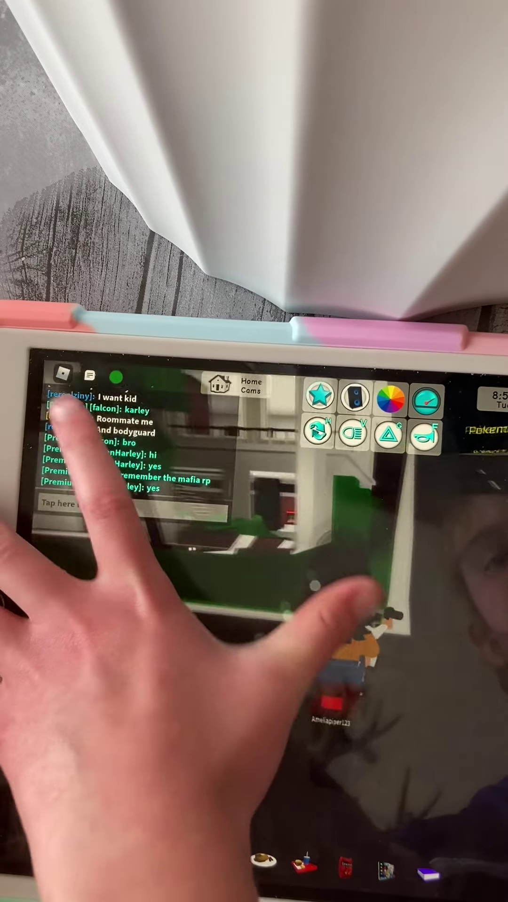
left_click_drag(176, 578, 229, 628)
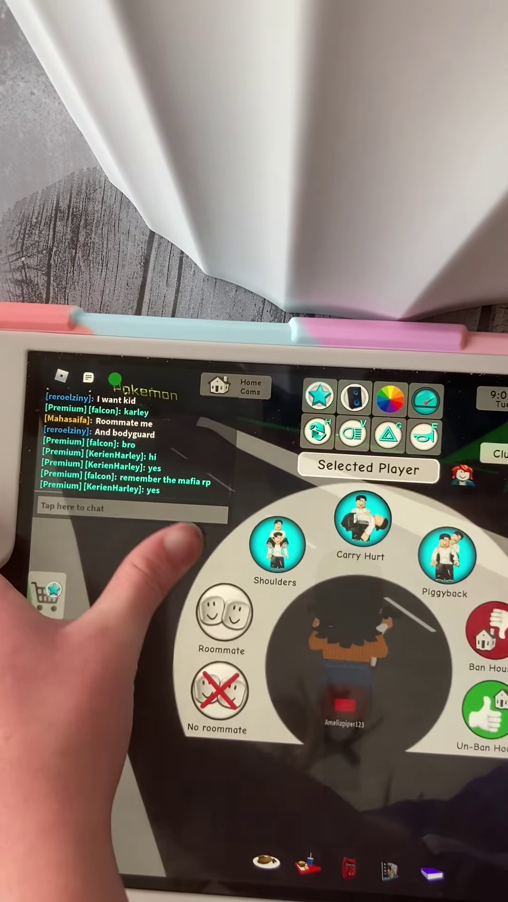
left_click(152, 747)
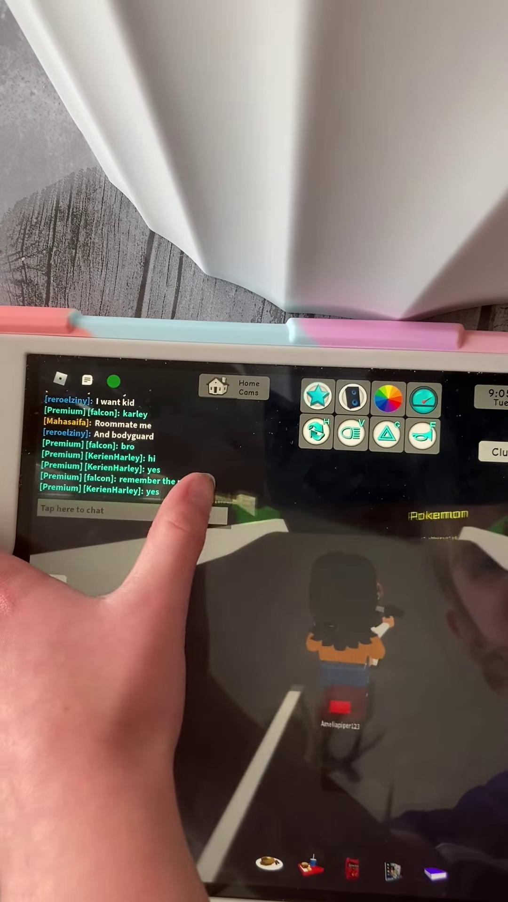
left_click_drag(113, 520, 44, 546)
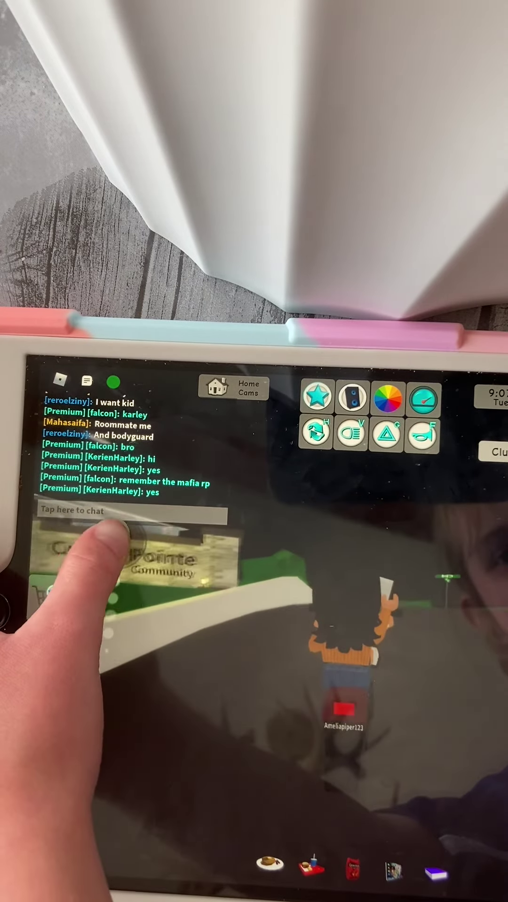
left_click_drag(74, 572, 121, 534)
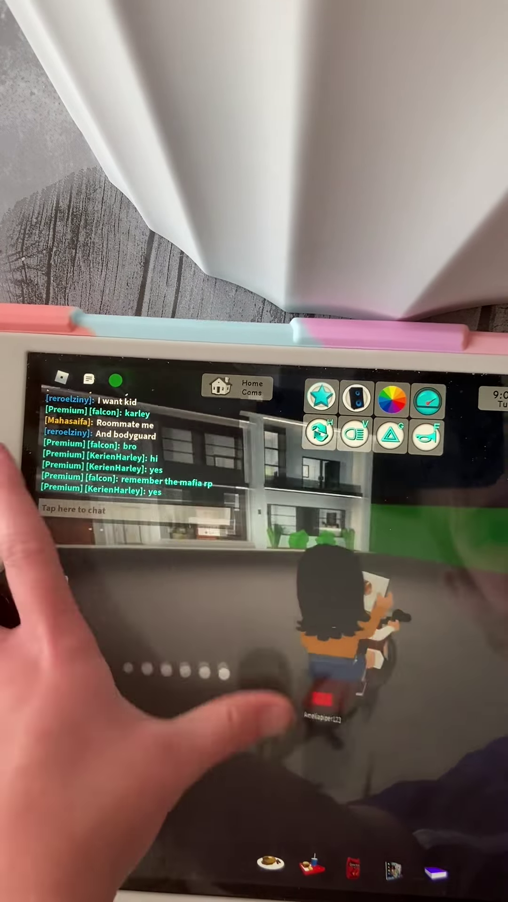
left_click_drag(262, 736, 171, 715)
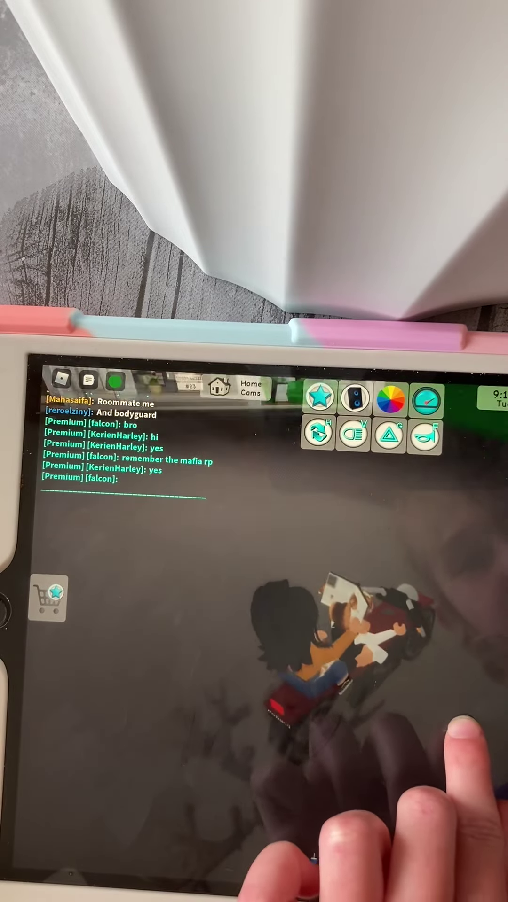
mouse_move(462, 736)
left_mouse_down()
mouse_move(483, 713)
mouse_move(283, 727)
left_mouse_up()
mouse_move(145, 698)
left_mouse_down()
mouse_move(127, 685)
mouse_move(125, 645)
mouse_move(218, 584)
mouse_move(204, 564)
mouse_move(211, 585)
mouse_move(231, 554)
mouse_move(211, 574)
left_mouse_up()
Dismount, open house #23's red front door, and walk into the kitchen
left_click(483, 776)
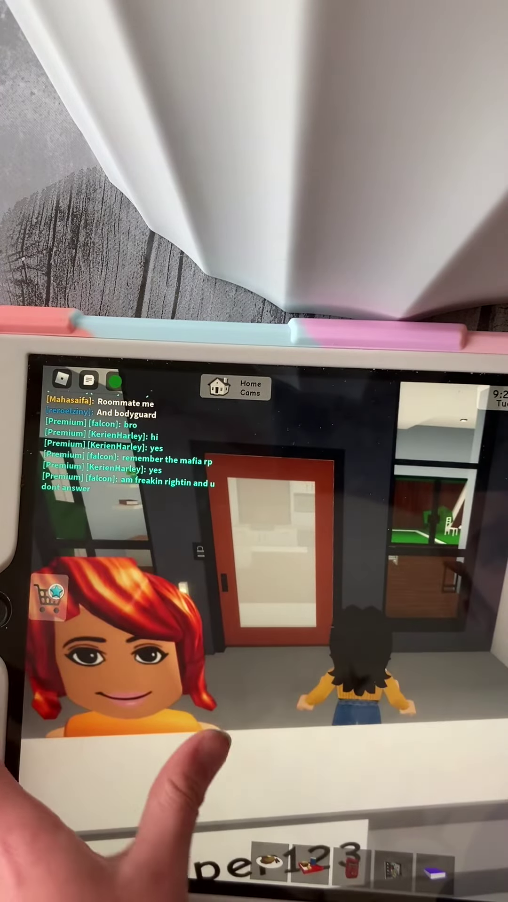
mouse_move(202, 761)
left_mouse_down()
mouse_move(206, 631)
mouse_move(176, 579)
left_mouse_up()
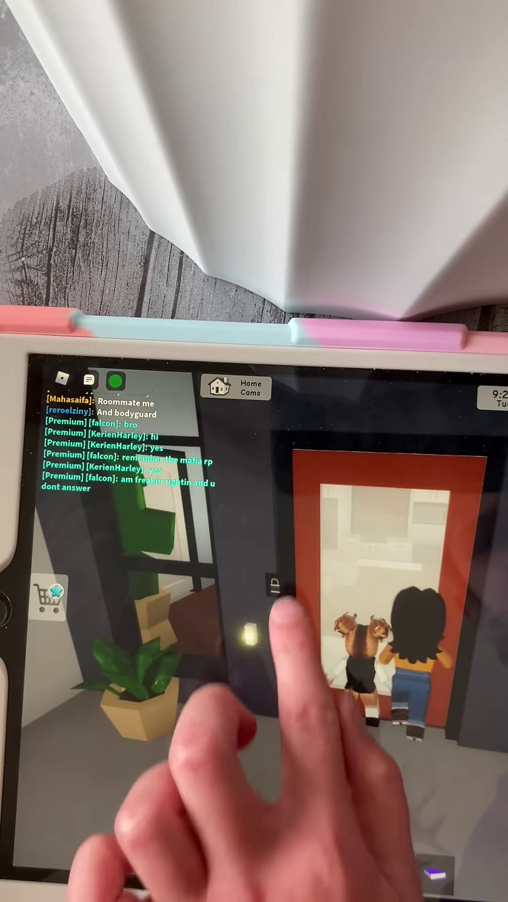
left_click(283, 582)
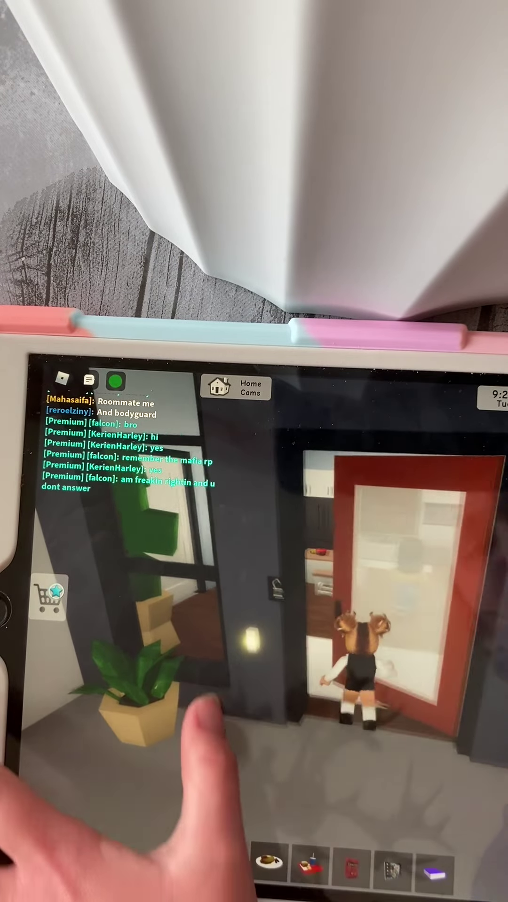
mouse_move(202, 695)
left_mouse_down()
mouse_move(116, 769)
mouse_move(92, 839)
left_mouse_up()
mouse_move(339, 747)
left_mouse_down()
mouse_move(402, 740)
mouse_move(352, 745)
left_mouse_up()
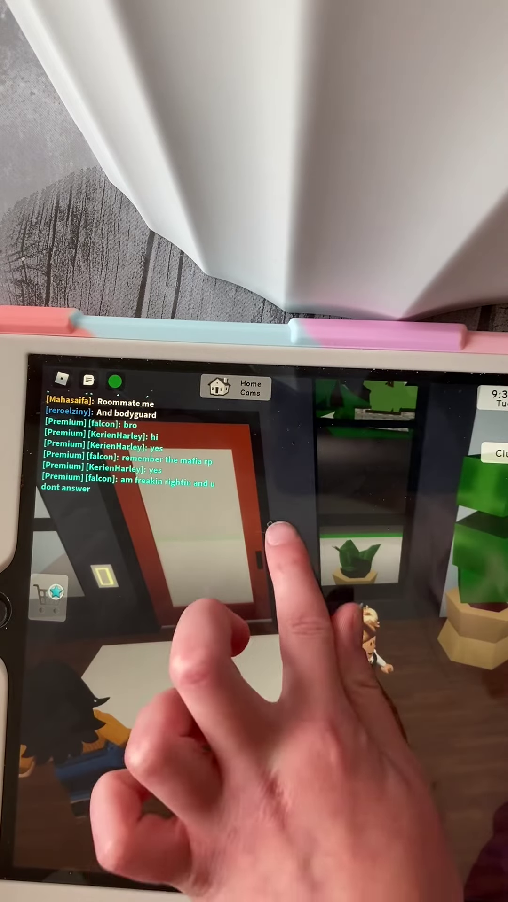
left_click_drag(322, 534, 212, 634)
mouse_move(173, 737)
left_mouse_down()
mouse_move(155, 733)
mouse_move(162, 745)
left_mouse_up()
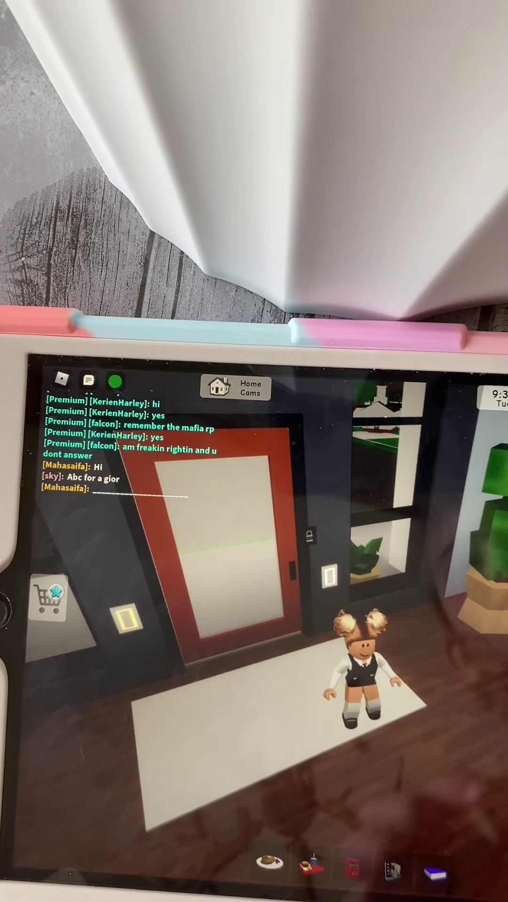
scroll(360, 669, "up", 5)
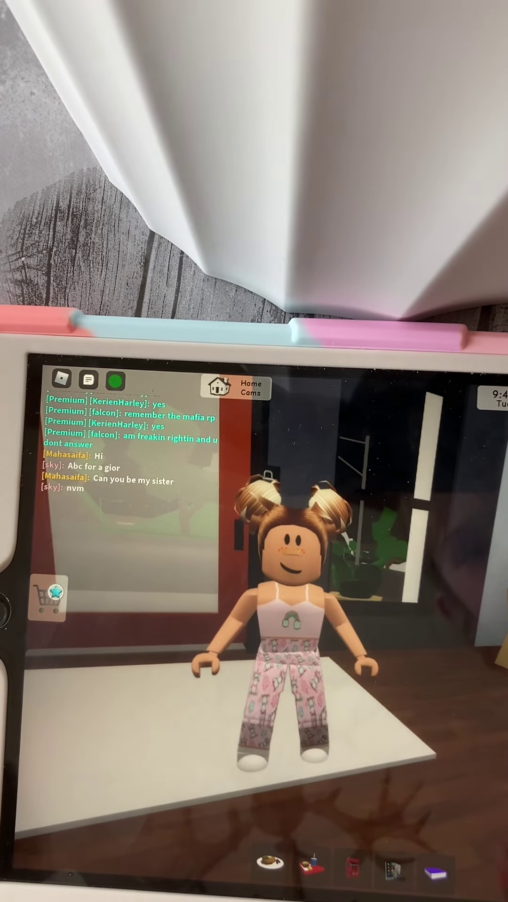
Choose the pink pyjama outfit and long pigtails hairstyle in the avatar editor
left_click(487, 620)
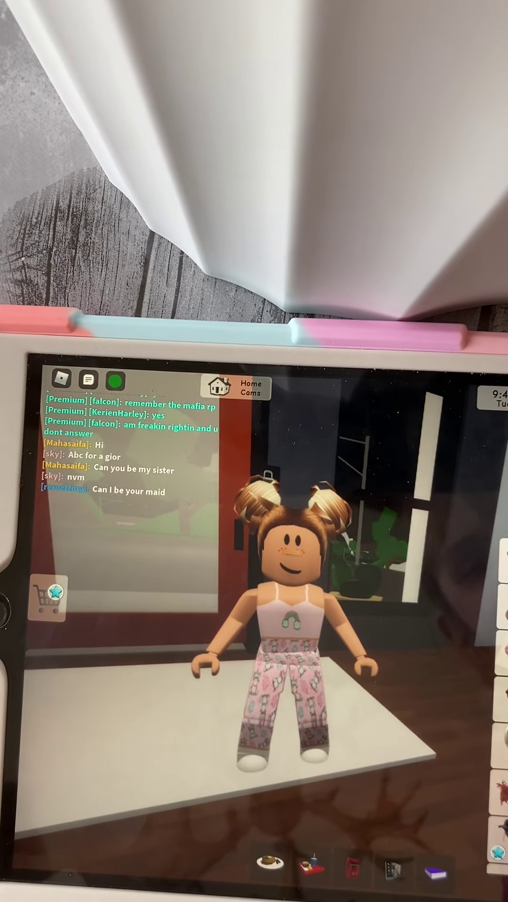
left_click(499, 607)
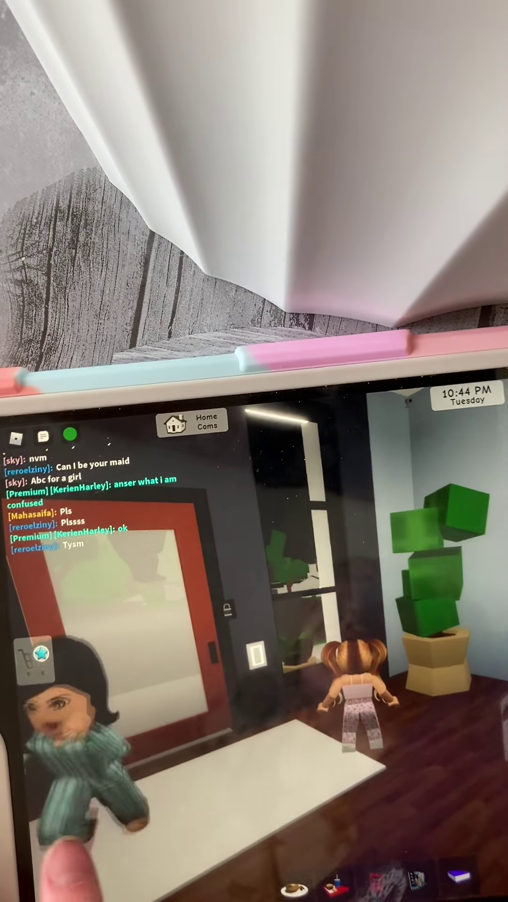
Take the pyjama-clad girl up the stairs and along the hallway into the bathroom
left_click(355, 695)
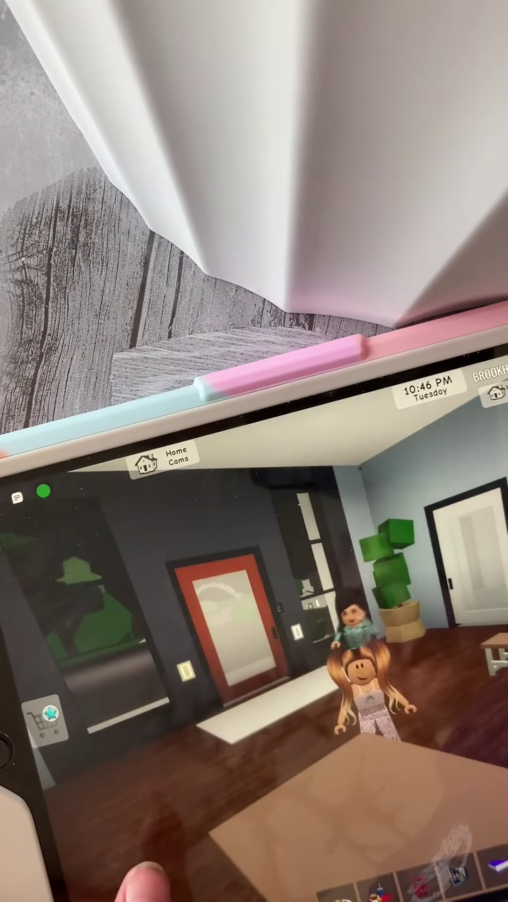
mouse_move(162, 864)
left_mouse_down()
mouse_move(204, 821)
mouse_move(107, 825)
left_mouse_up()
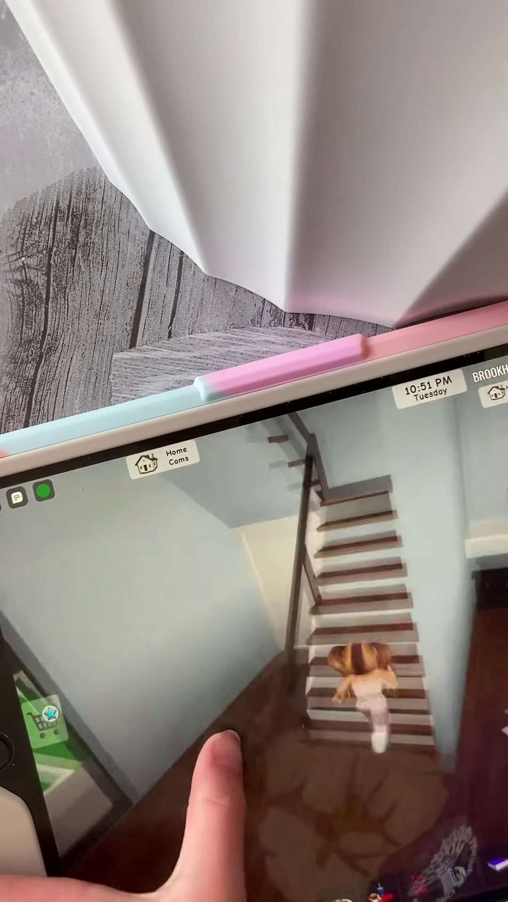
left_click_drag(222, 736, 159, 779)
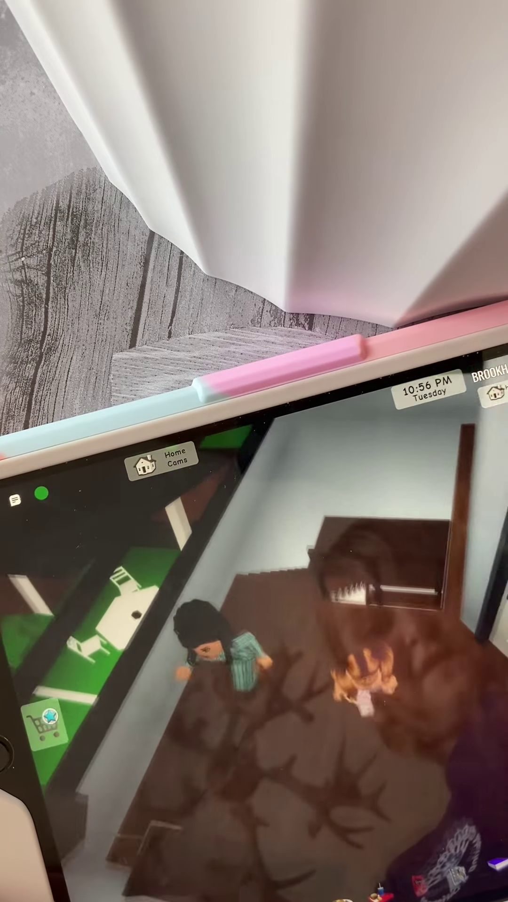
left_click_drag(271, 857, 236, 877)
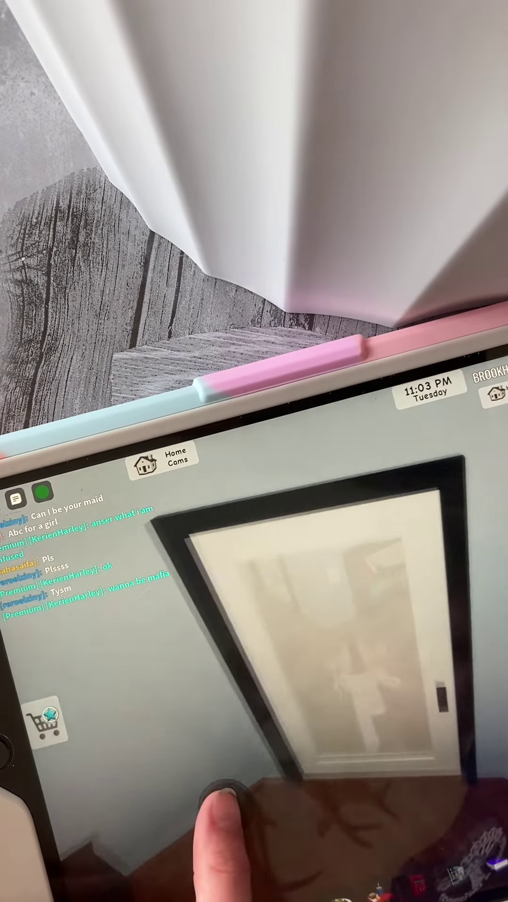
left_click_drag(225, 800, 136, 850)
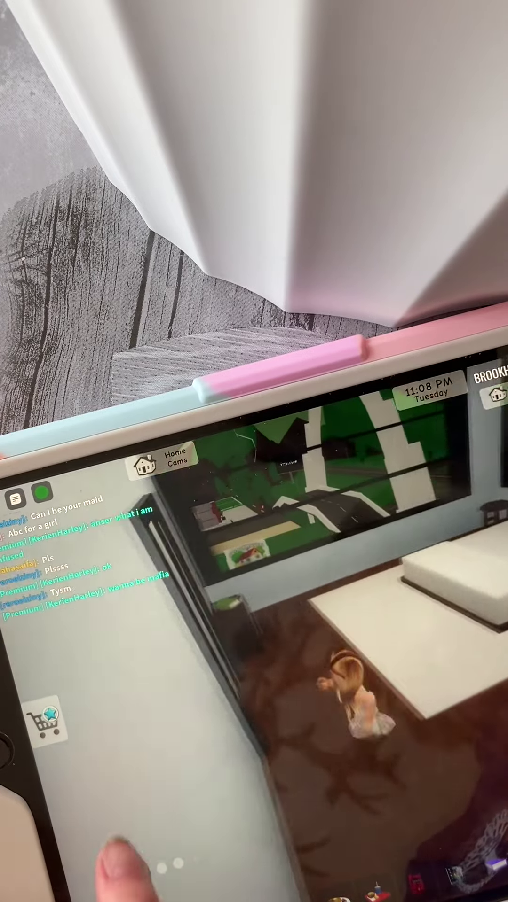
left_click_drag(121, 856, 101, 881)
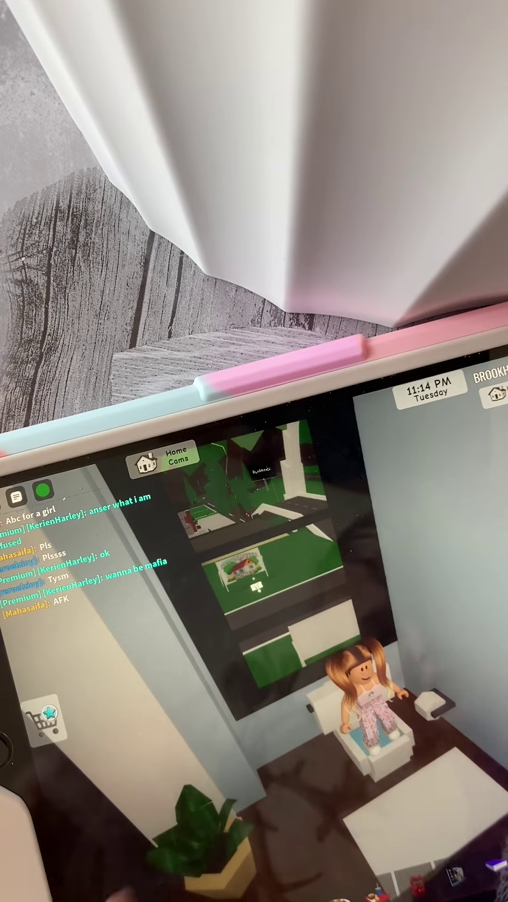
Leave the bathroom and walk down the hallway into the bedroom beside the bed
left_click_drag(100, 880, 208, 876)
left_click_drag(254, 824, 275, 846)
left_click_drag(239, 790, 233, 783)
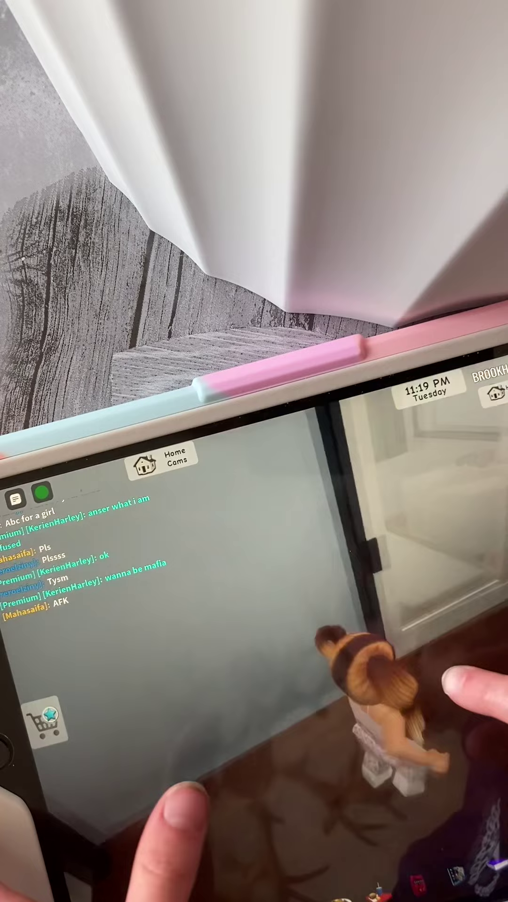
left_click_drag(472, 684, 433, 695)
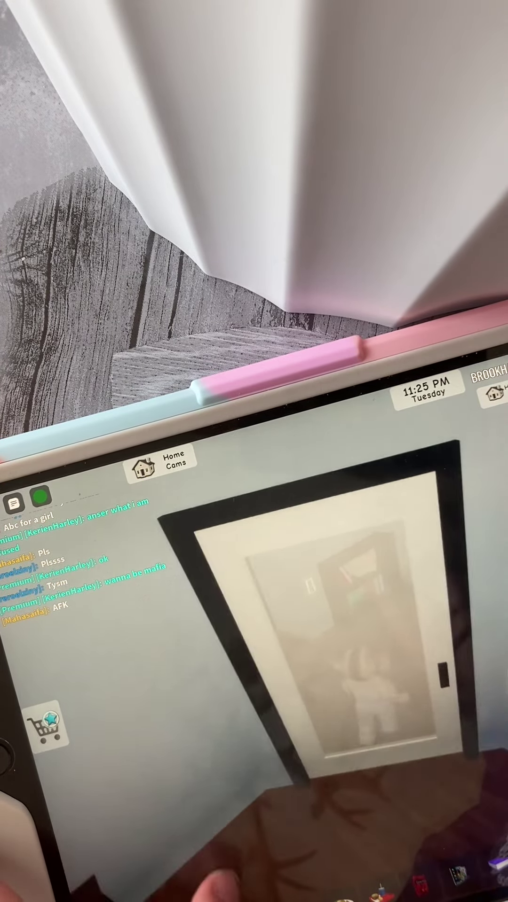
left_click_drag(165, 890, 208, 869)
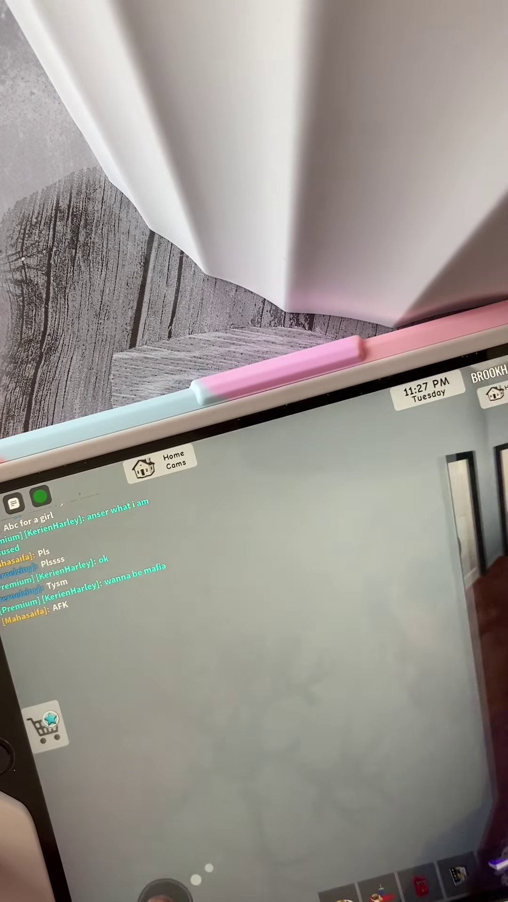
mouse_move(166, 890)
left_mouse_down()
mouse_move(195, 864)
mouse_move(183, 811)
mouse_move(190, 815)
mouse_move(197, 797)
mouse_move(212, 804)
left_mouse_up()
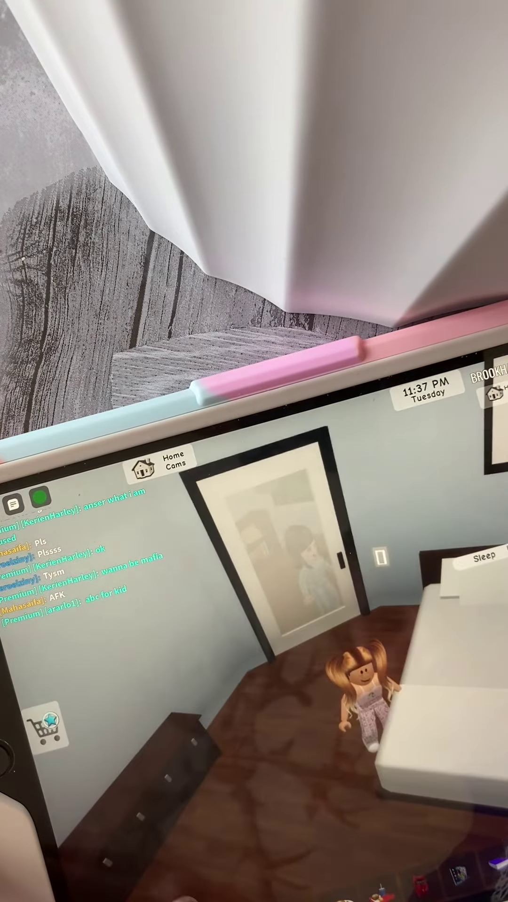
Lie the girl under the covers and bring mum in green striped pyjamas to the bedside
mouse_move(176, 895)
left_mouse_down()
mouse_move(166, 874)
mouse_move(142, 867)
left_mouse_up()
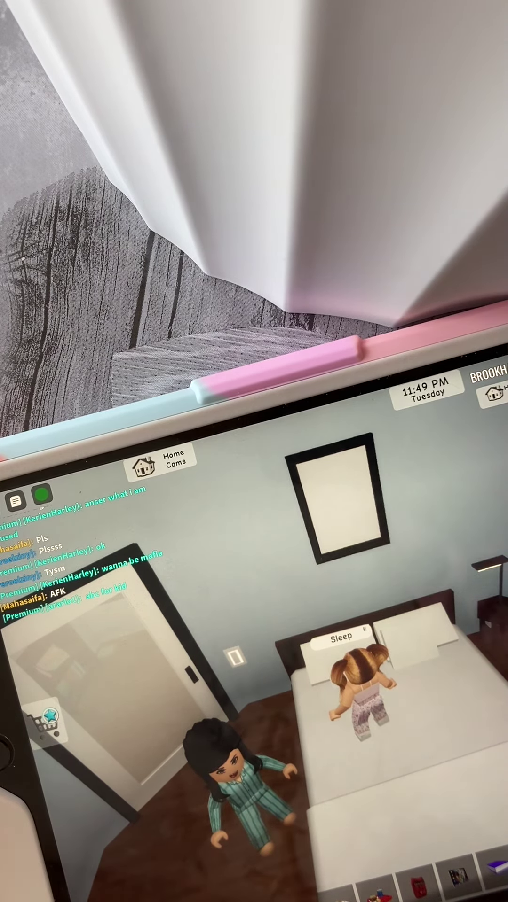
left_click_drag(362, 766, 300, 737)
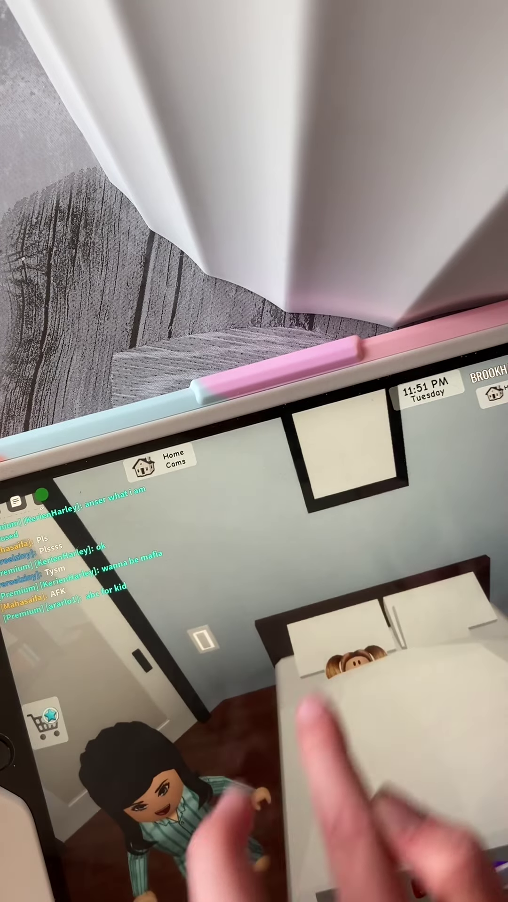
left_click(300, 736)
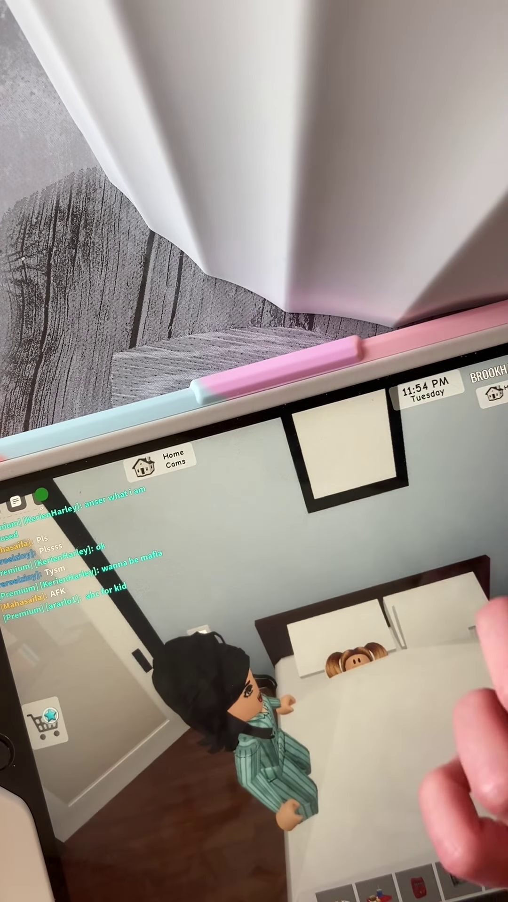